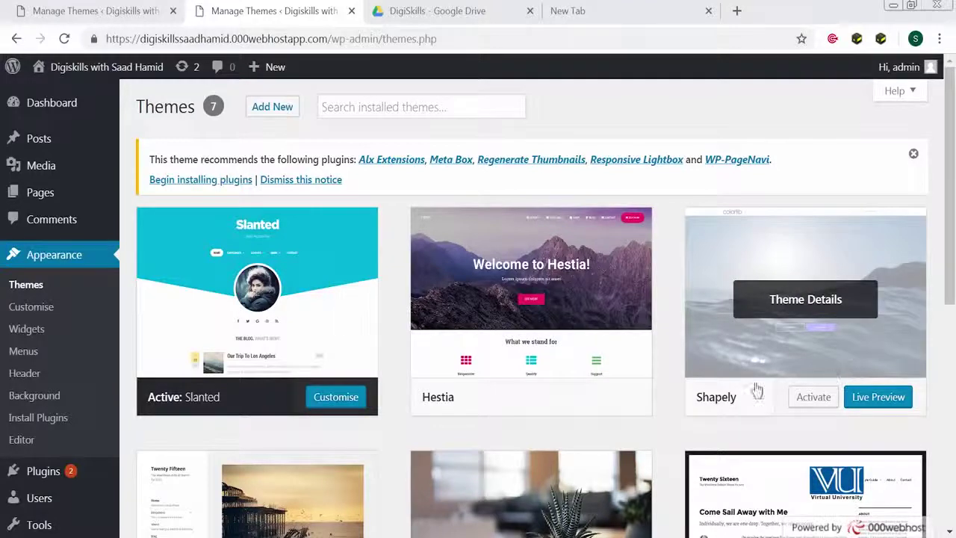
# Reload the Themes page, with Slanted still the active theme
pyautogui.click(23, 287)
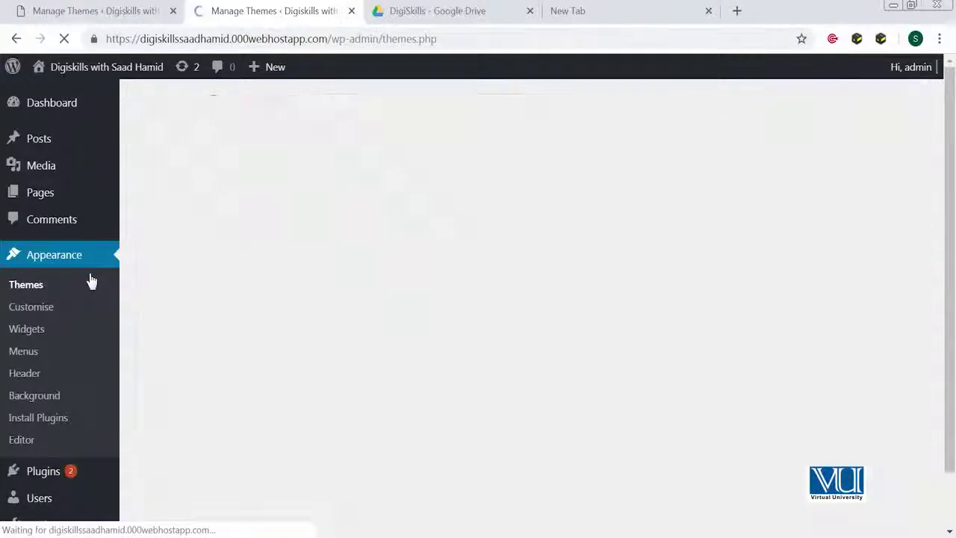
# Open the site's live front page in a new browser tab
pyautogui.scroll(-4, 693, 446)
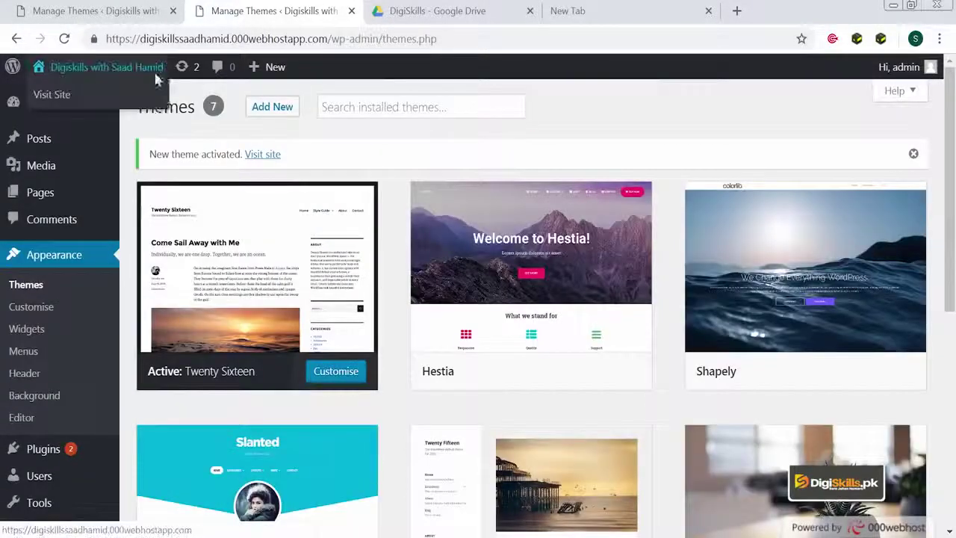
pyautogui.rightClick(153, 69)
pyautogui.click(221, 87)
pyautogui.click(396, 12)
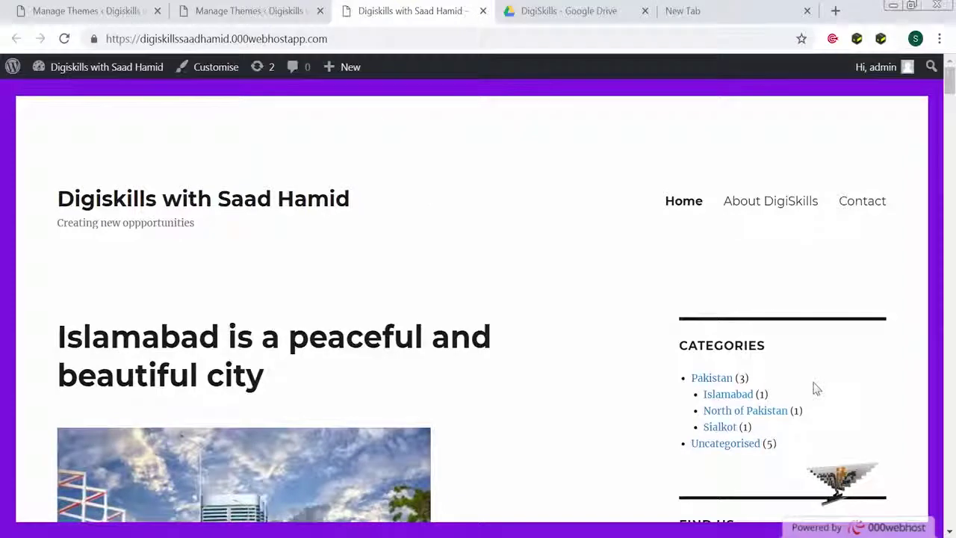
# Scroll through the front page's posts and sidebar widgets
pyautogui.scroll(-7, 814, 386)
pyautogui.scroll(5, 791, 426)
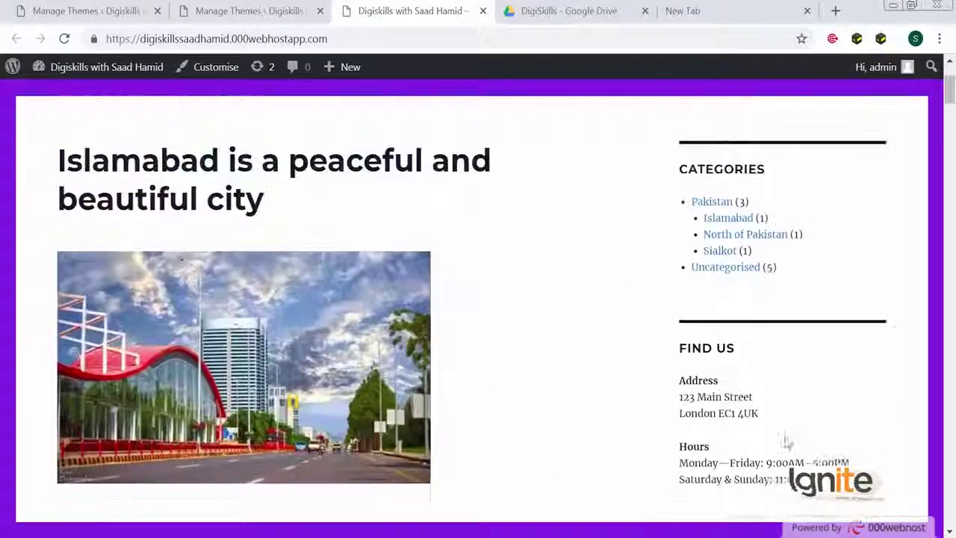
pyautogui.scroll(-1, 747, 389)
pyautogui.scroll(3, 709, 418)
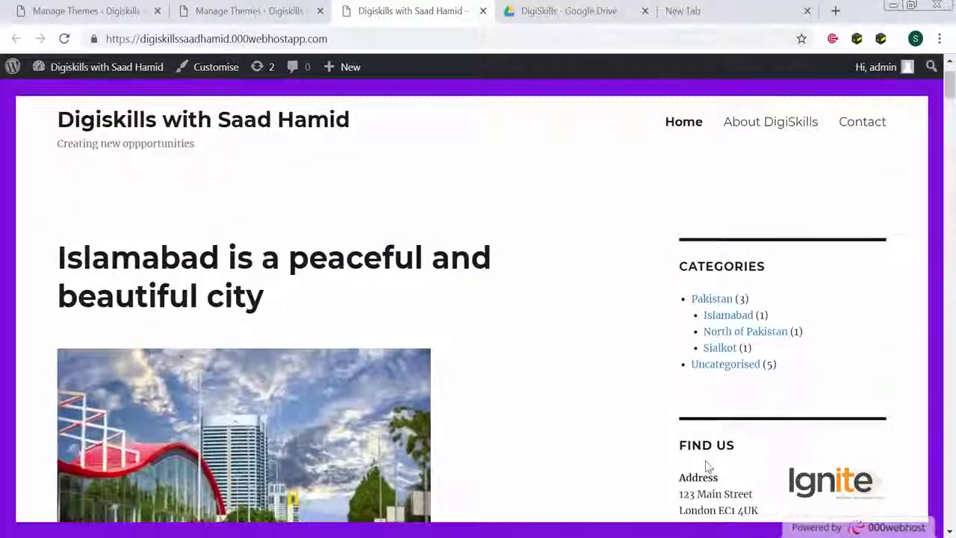
pyautogui.scroll(1, 708, 466)
pyautogui.scroll(-8, 748, 341)
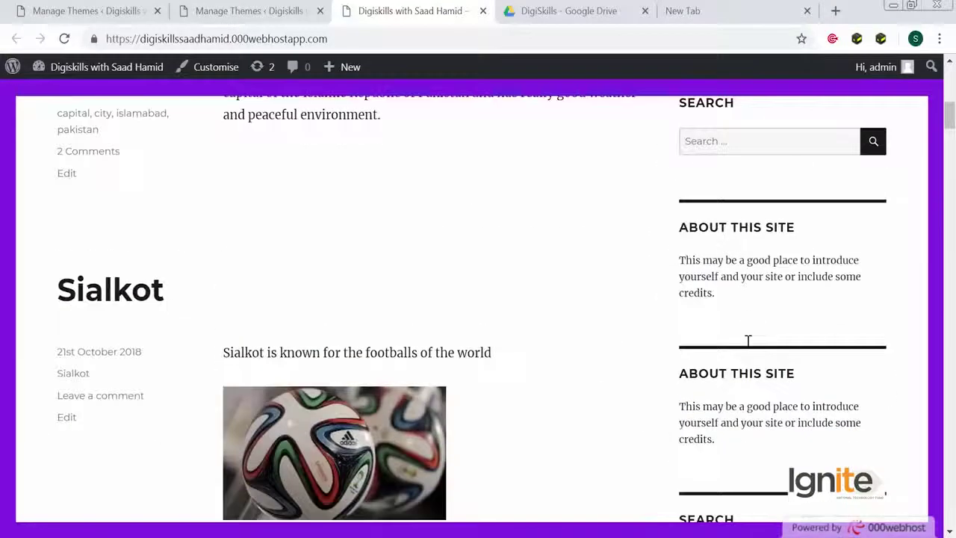
pyautogui.scroll(-4, 736, 280)
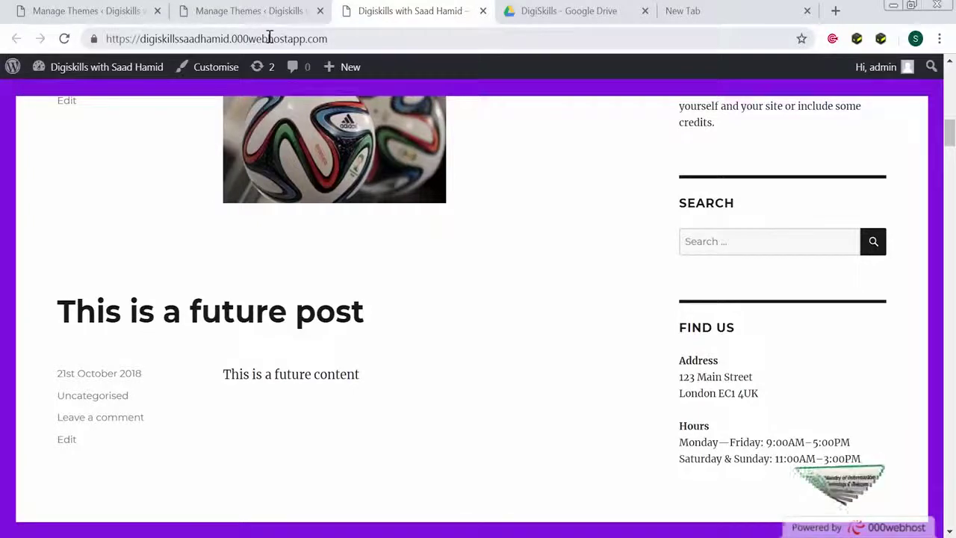
# From the themes tab, go to Appearance > Widgets to see the Sidebar's Categories, Text and Search widgets
pyautogui.click(273, 13)
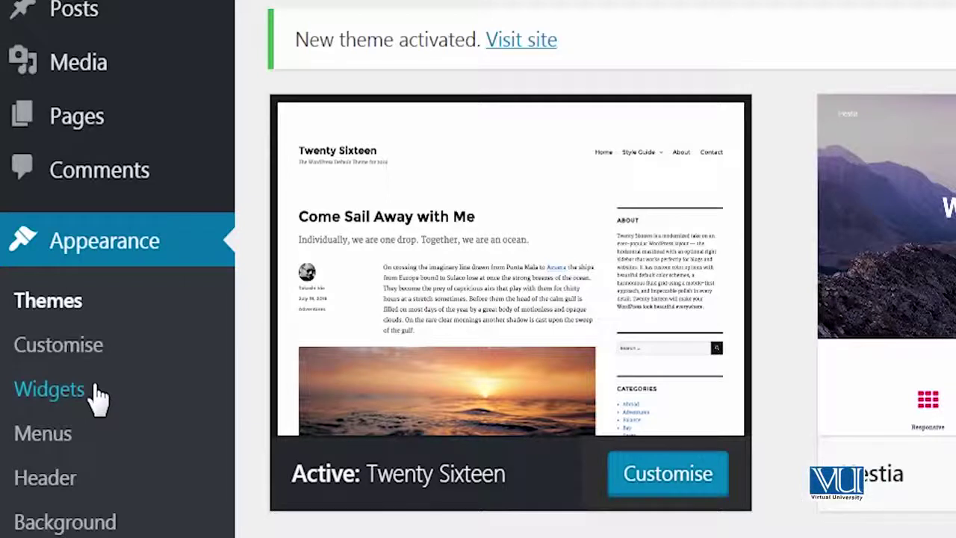
pyautogui.click(97, 389)
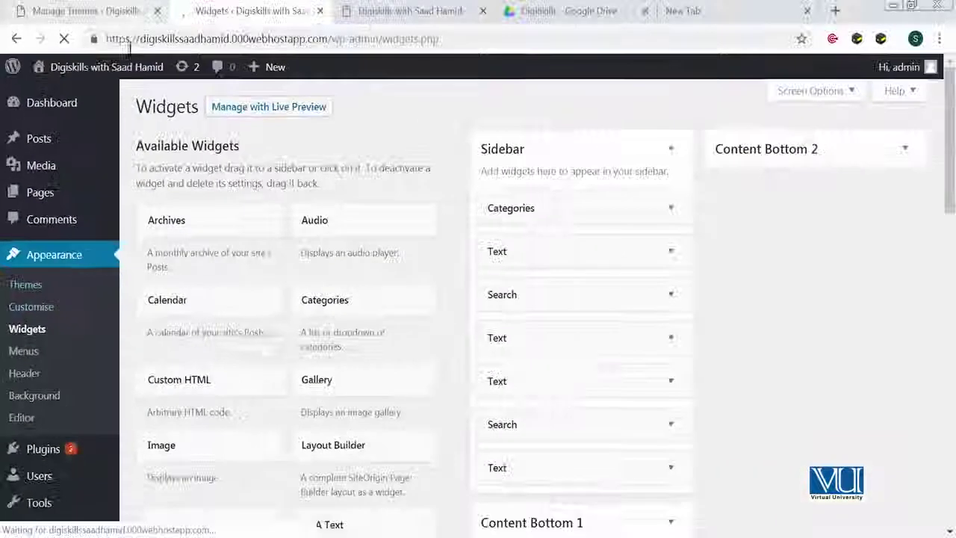
pyautogui.moveTo(127, 66)
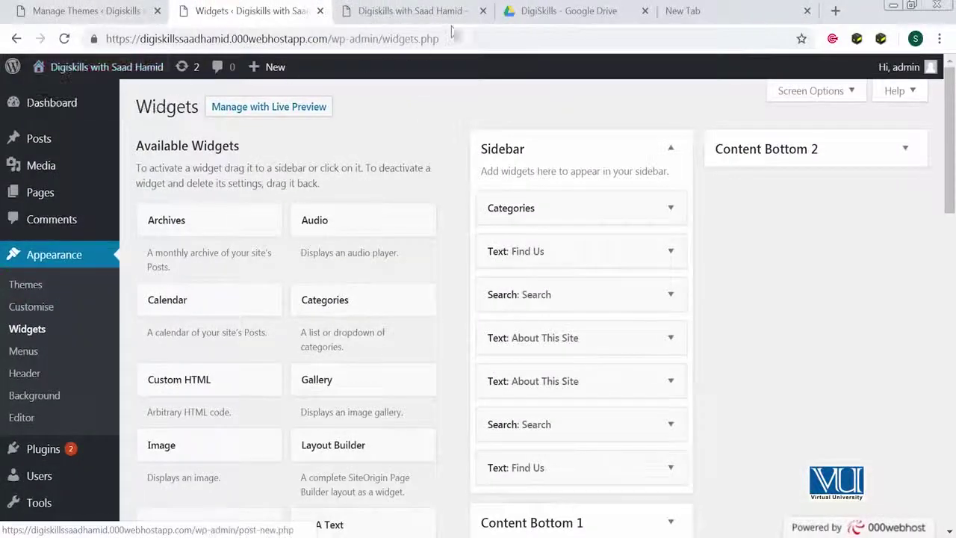
pyautogui.click(411, 11)
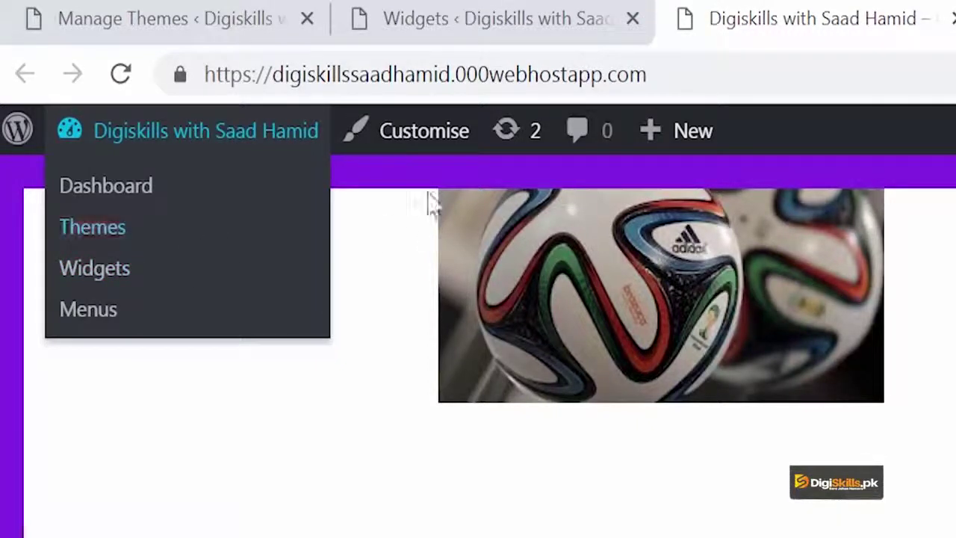
pyautogui.moveTo(156, 143)
pyautogui.click(118, 273)
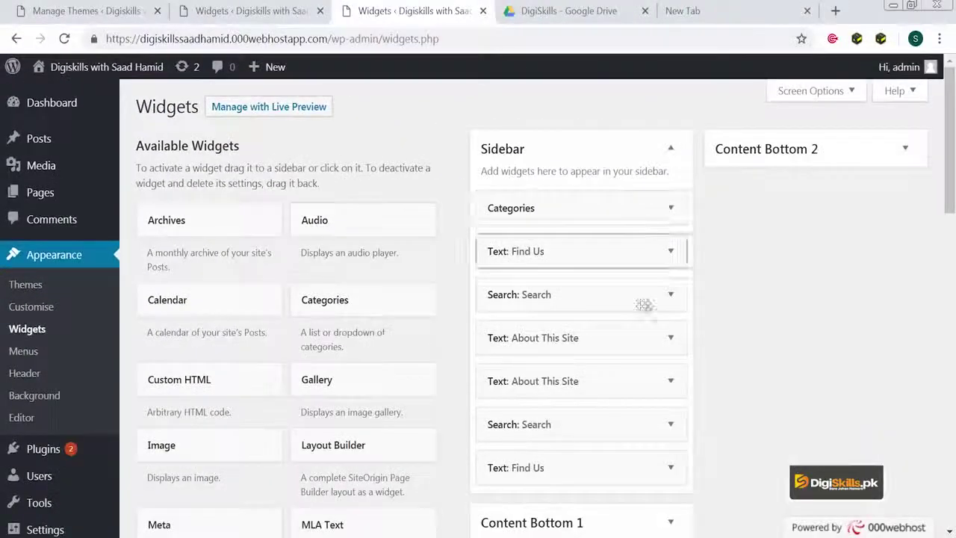
pyautogui.scroll(-2, 638, 313)
pyautogui.scroll(-4, 639, 326)
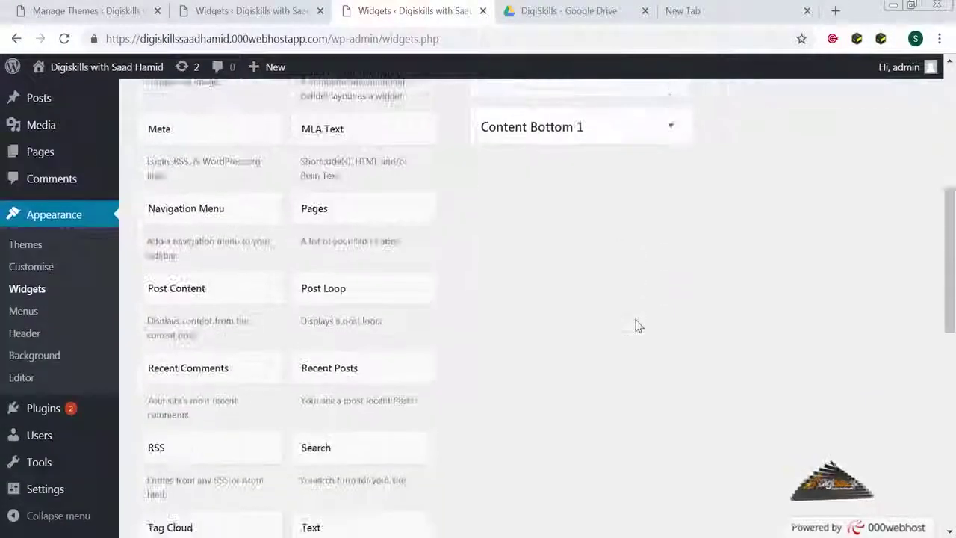
pyautogui.scroll(5, 636, 318)
pyautogui.scroll(-1, 636, 317)
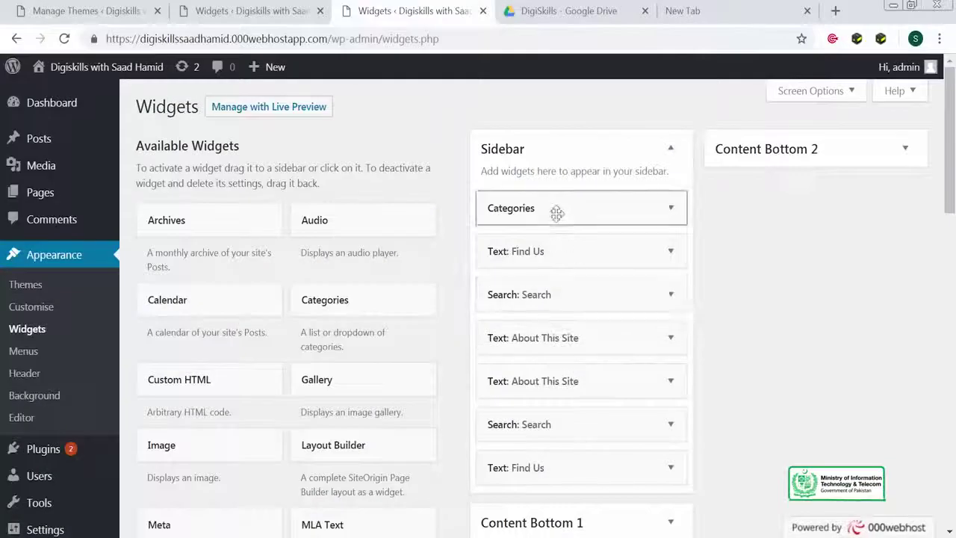
# Compare the live site, then remove the duplicate Text: Find Us widget from the Sidebar
pyautogui.click(286, 18)
pyautogui.moveTo(157, 74)
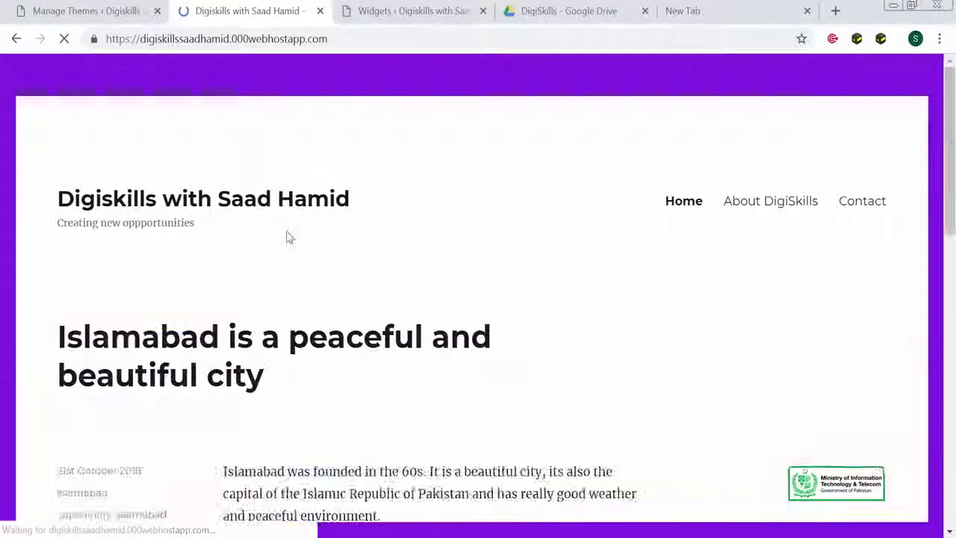
pyautogui.scroll(-5, 658, 398)
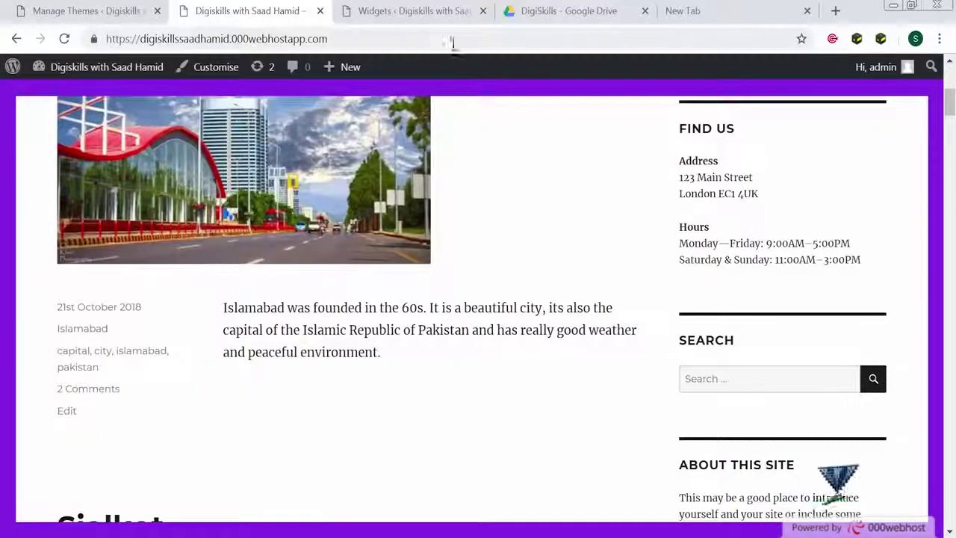
pyautogui.click(431, 16)
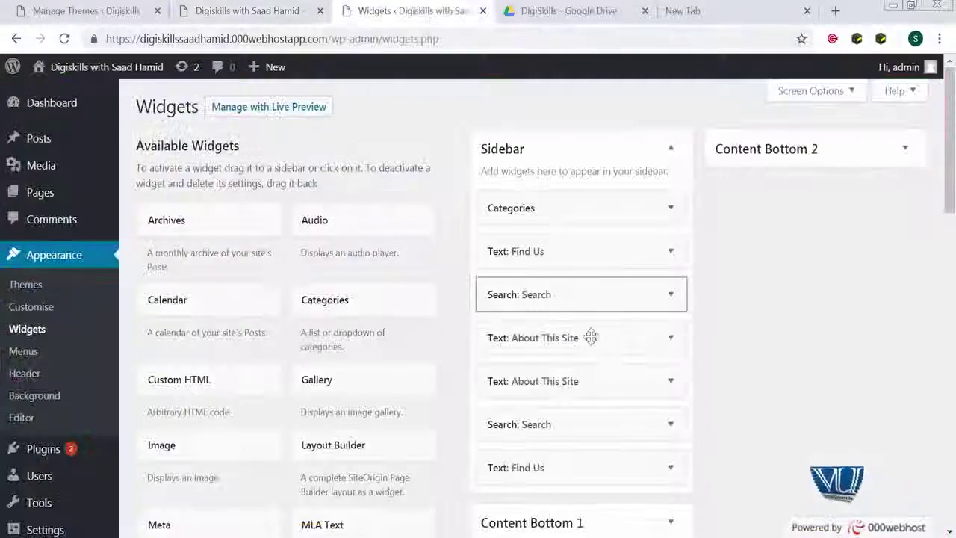
pyautogui.click(671, 468)
pyautogui.scroll(-5, 535, 470)
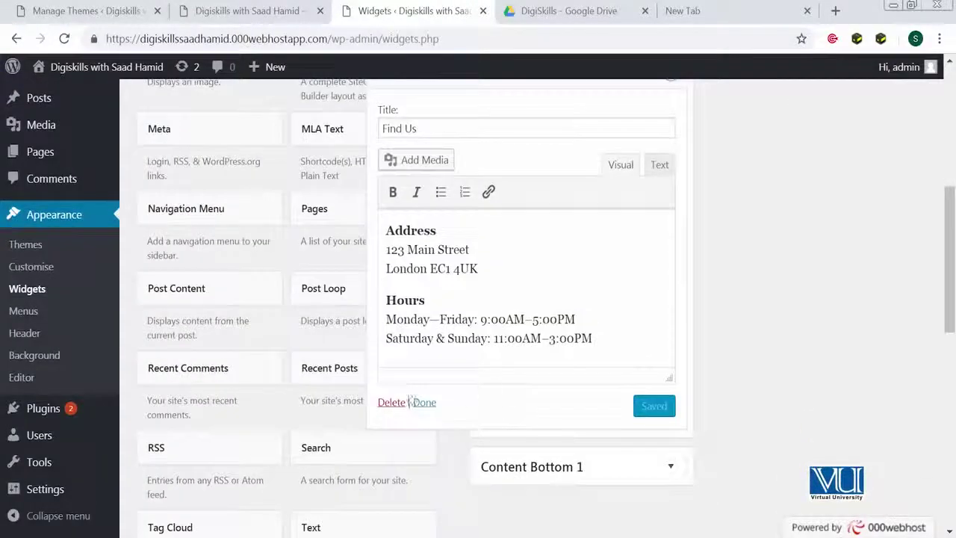
pyautogui.scroll(3, 658, 269)
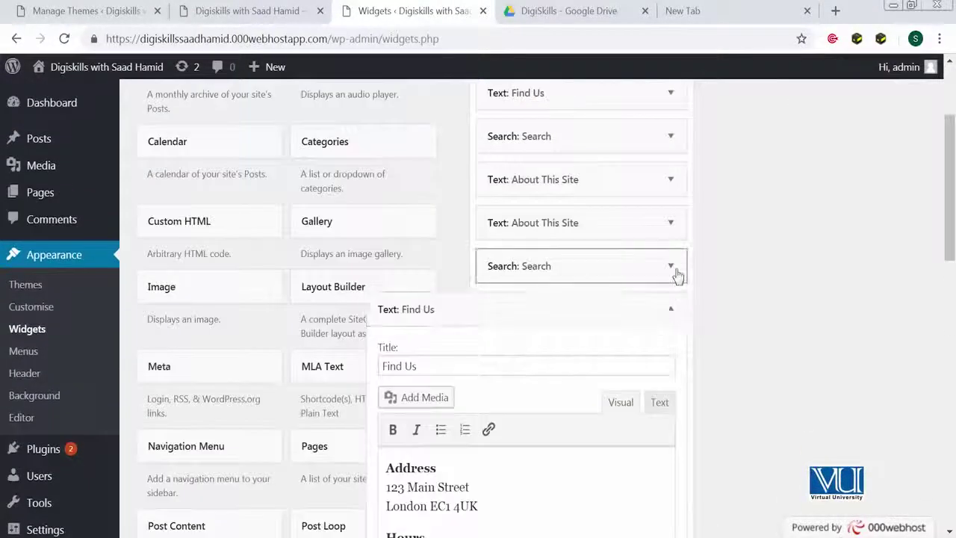
# Move the About This Site widget to the top of the Sidebar
pyautogui.click(667, 222)
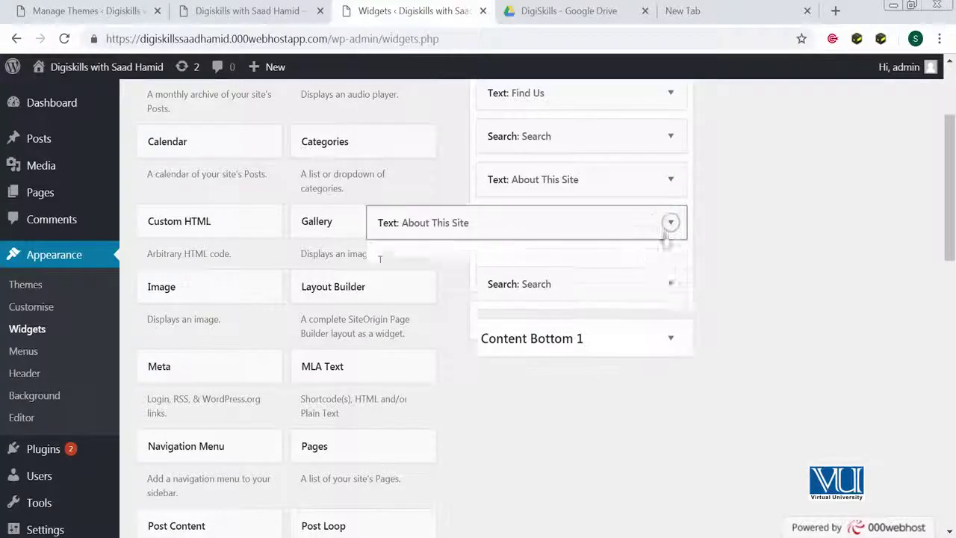
pyautogui.scroll(-2, 424, 472)
pyautogui.scroll(3, 583, 258)
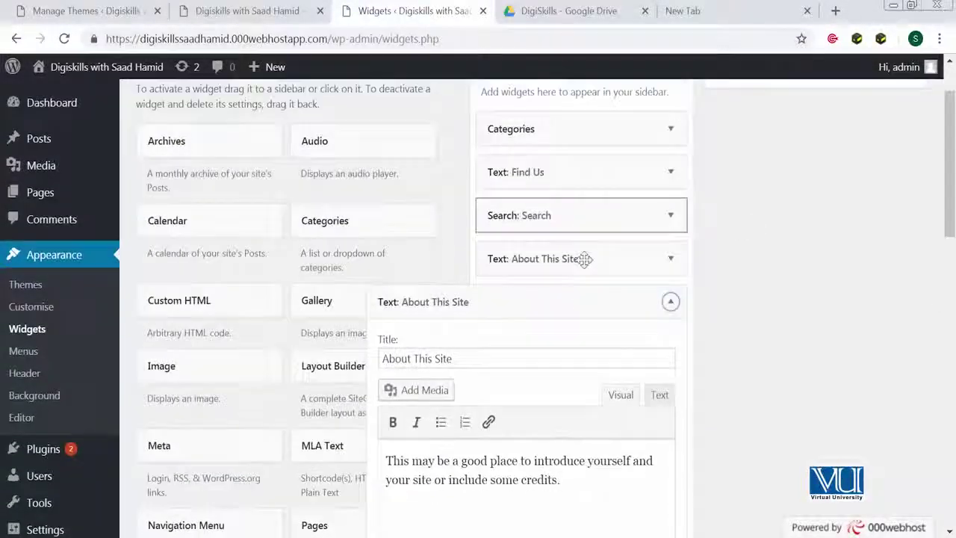
pyautogui.moveTo(565, 324); pyautogui.dragTo(611, 278)
# Move the Search and About This Site widgets into Content Bottom 1
pyautogui.scroll(-2, 589, 333)
pyautogui.click(670, 243)
pyautogui.moveTo(572, 131); pyautogui.dragTo(571, 256)
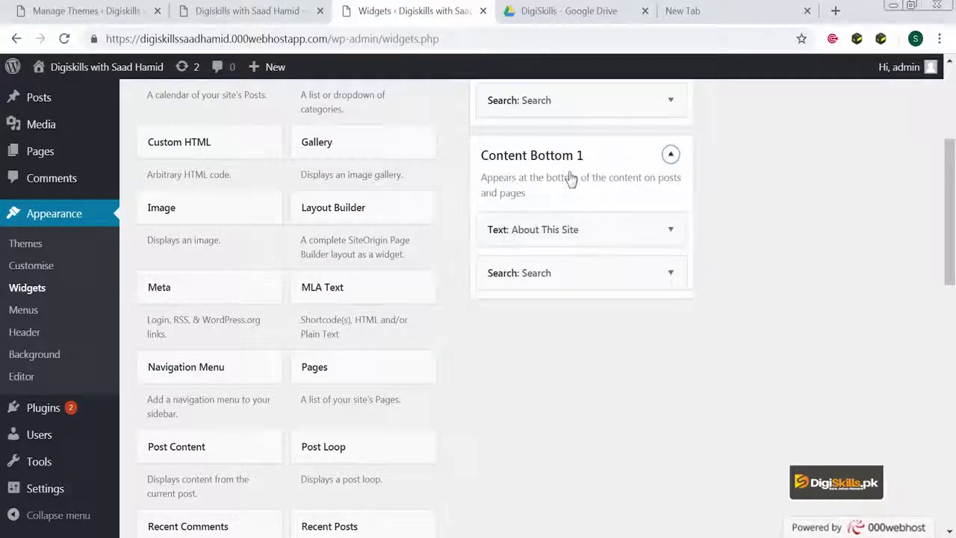
pyautogui.scroll(3, 567, 187)
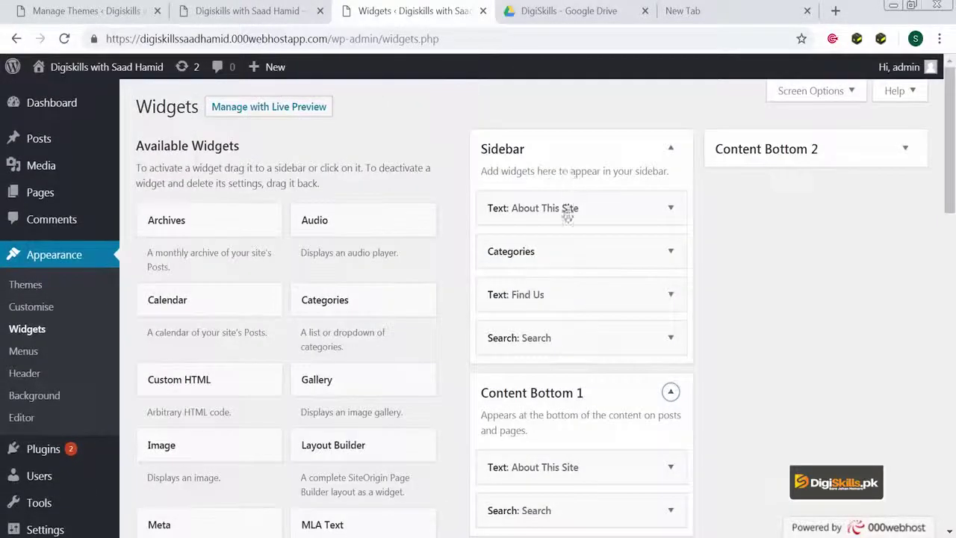
# Add a Gallery widget to Content Bottom 2 and browse its Media Library
pyautogui.click(903, 153)
pyautogui.moveTo(357, 382); pyautogui.dragTo(794, 226)
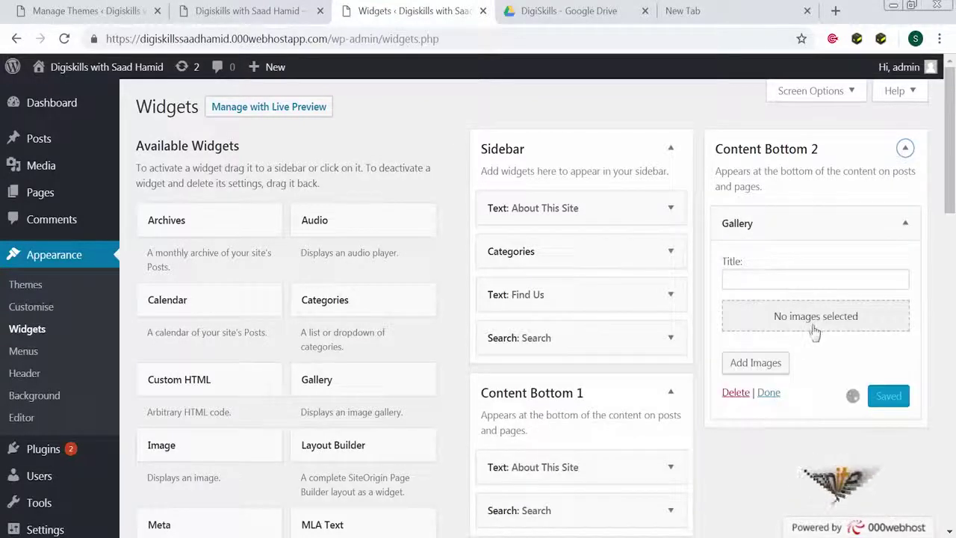
pyautogui.click(814, 321)
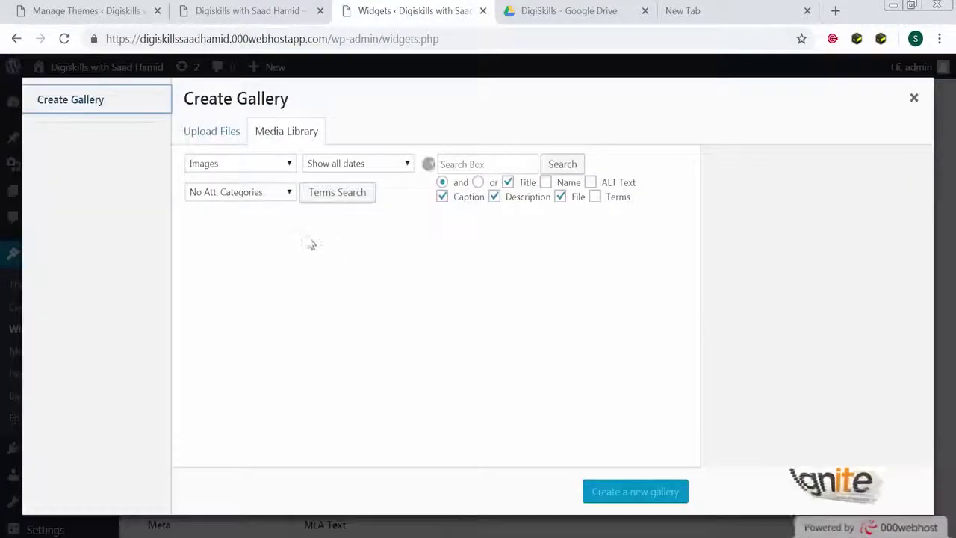
pyautogui.click(207, 131)
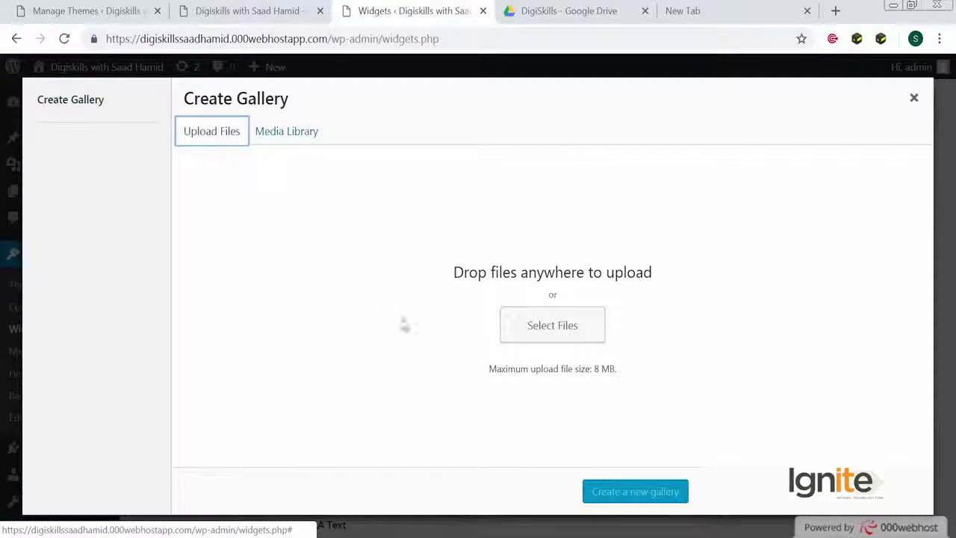
pyautogui.click(290, 134)
# Build a gallery from the mountain, Islamabad city, football and Blue Monday images and insert it
pyautogui.click(321, 308)
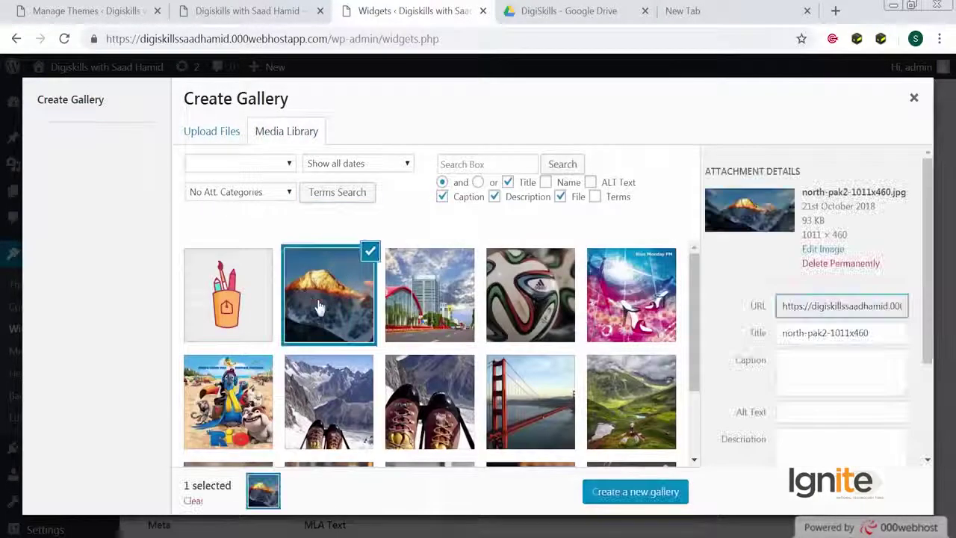
pyautogui.click(418, 314)
pyautogui.click(521, 317)
pyautogui.click(627, 314)
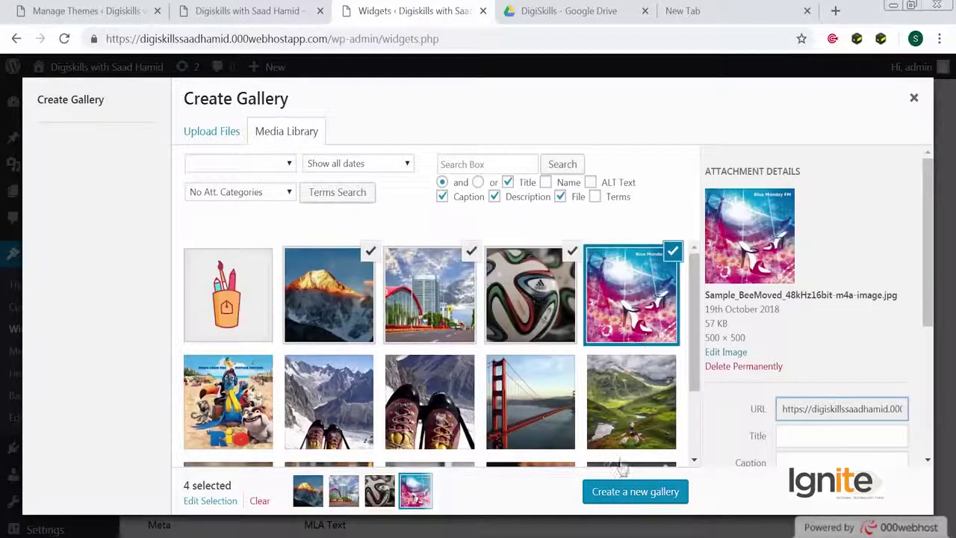
pyautogui.click(611, 505)
pyautogui.click(633, 493)
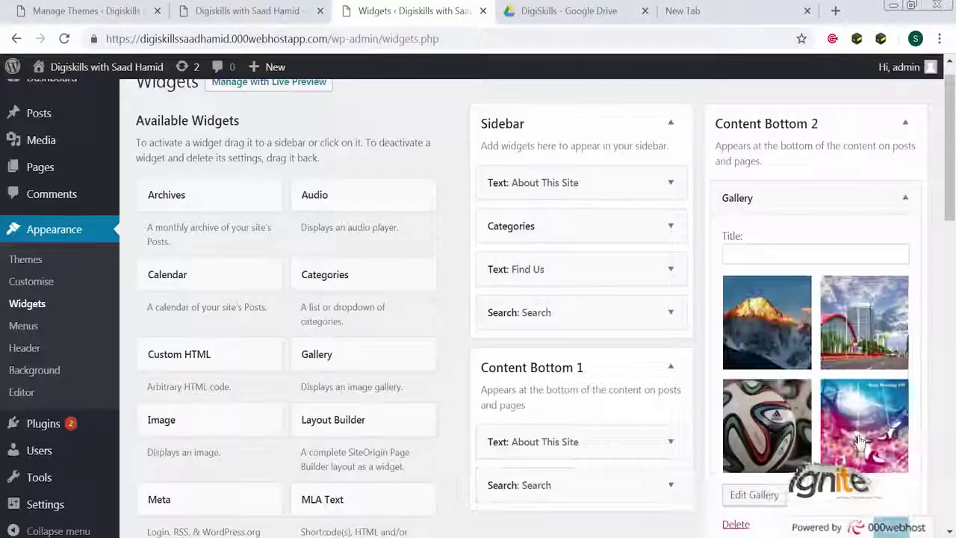
# Save the Gallery widget and view the live site
pyautogui.scroll(-2, 884, 508)
pyautogui.click(889, 369)
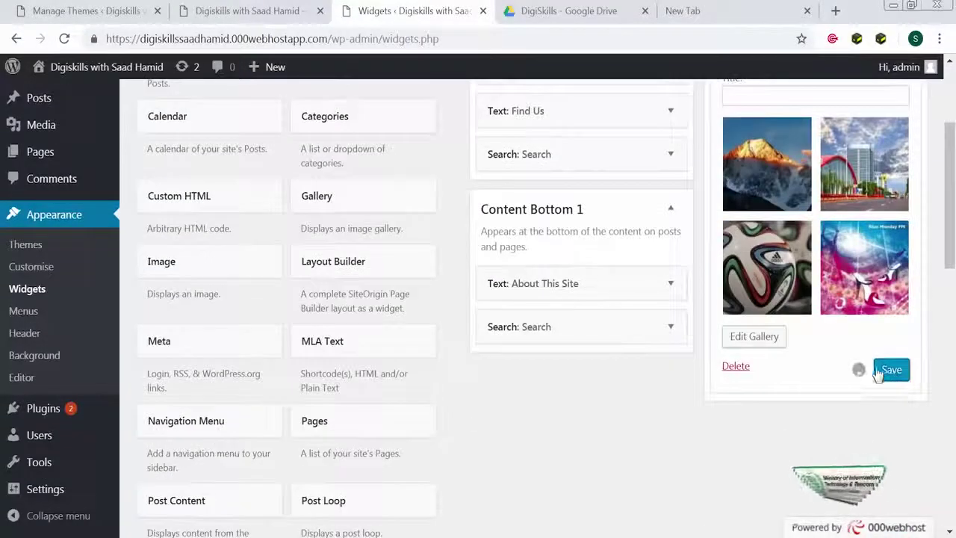
pyautogui.scroll(2, 395, 174)
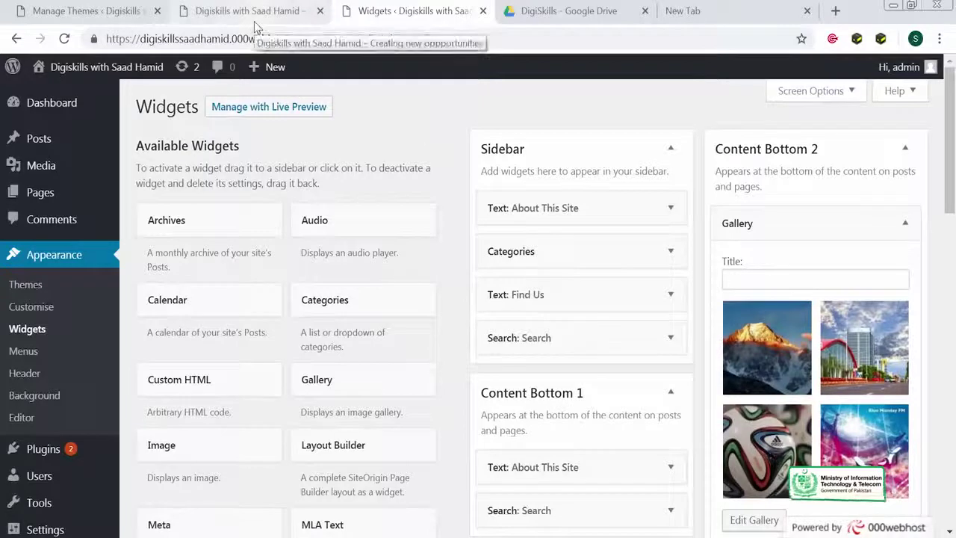
pyautogui.click(254, 27)
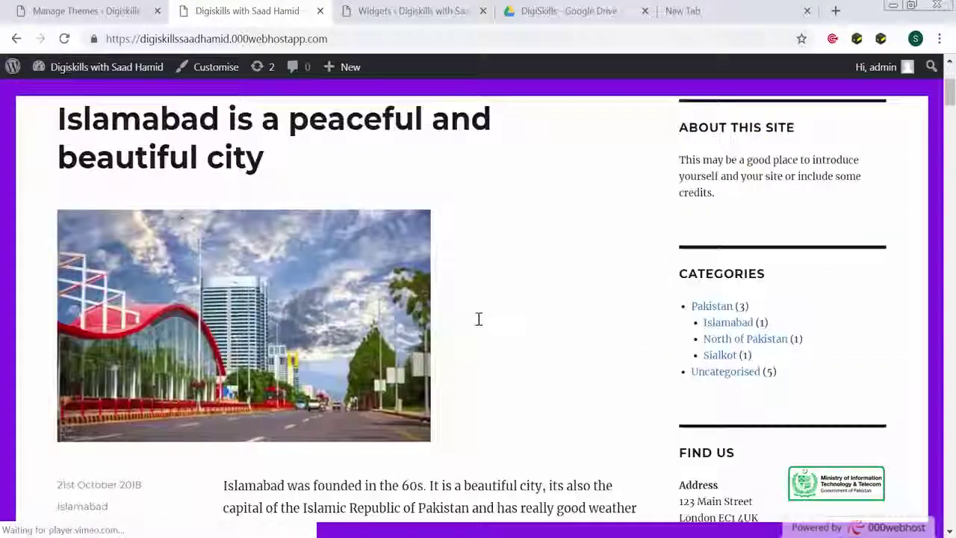
# Review the posts on the live site, then return to the Widgets page
pyautogui.scroll(-15, 486, 329)
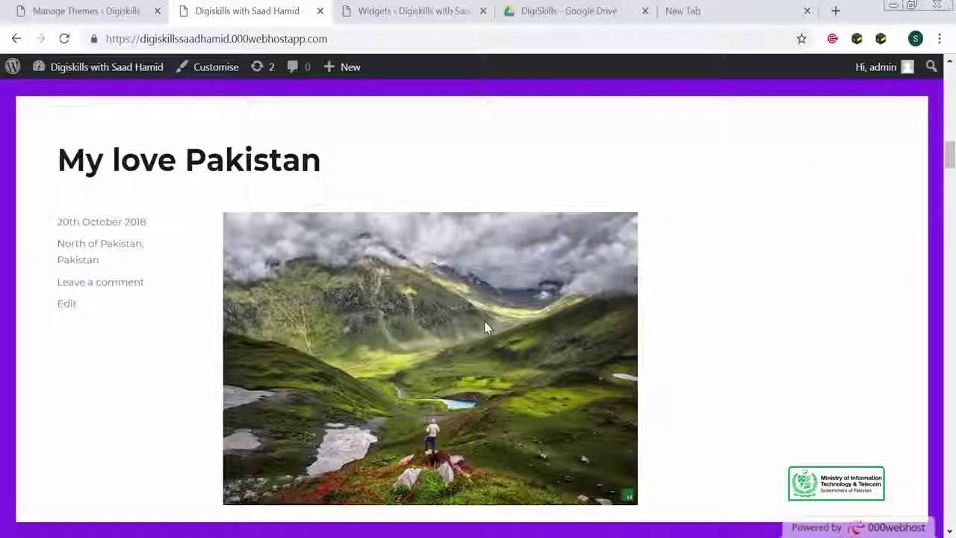
pyautogui.moveTo(951, 196); pyautogui.dragTo(493, 88)
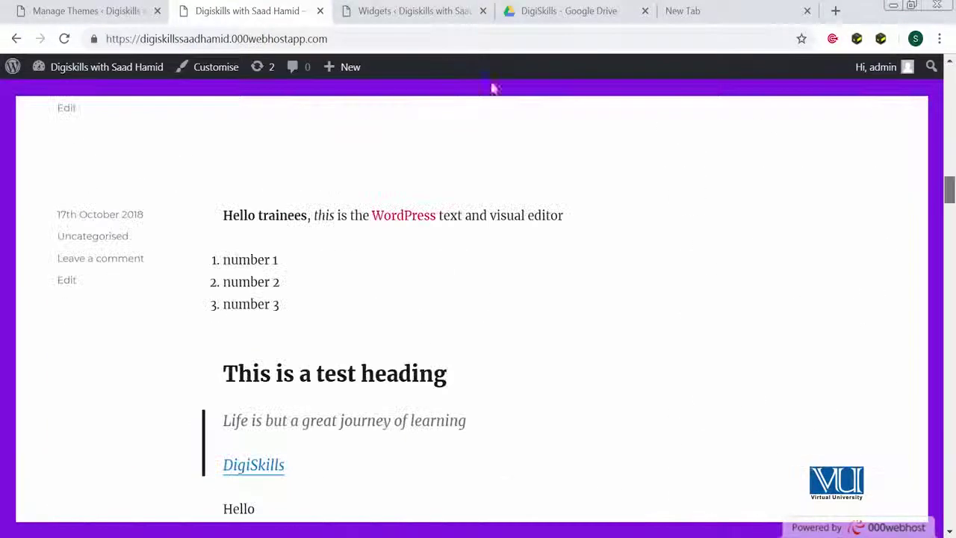
pyautogui.click(403, 5)
# Collapse the Gallery widget and add a Calendar widget above About This Site in the Sidebar
pyautogui.scroll(-4, 647, 375)
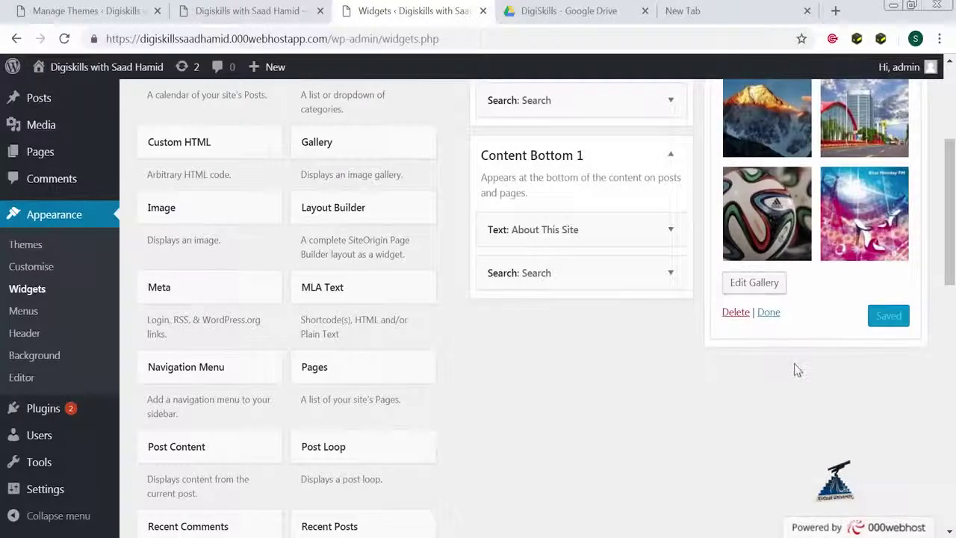
pyautogui.scroll(2, 631, 358)
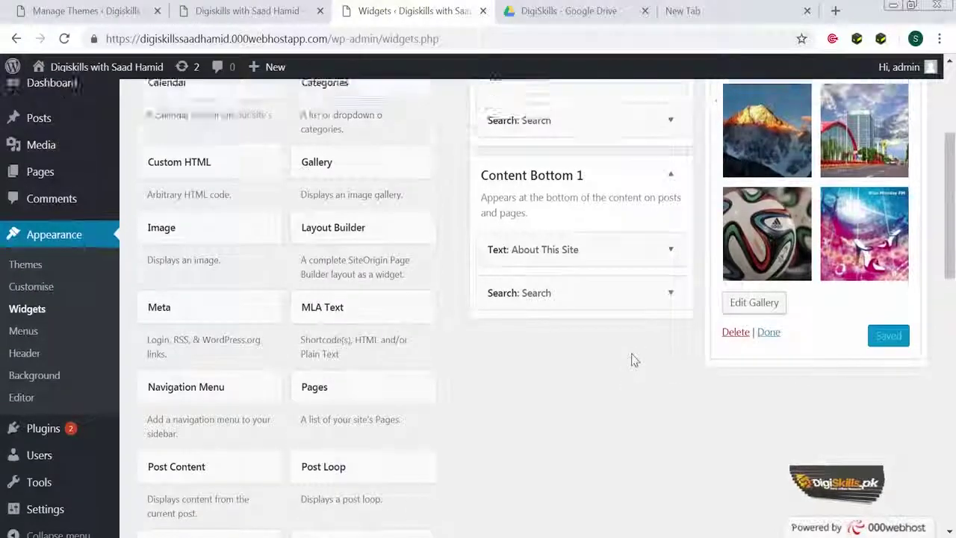
pyautogui.click(904, 146)
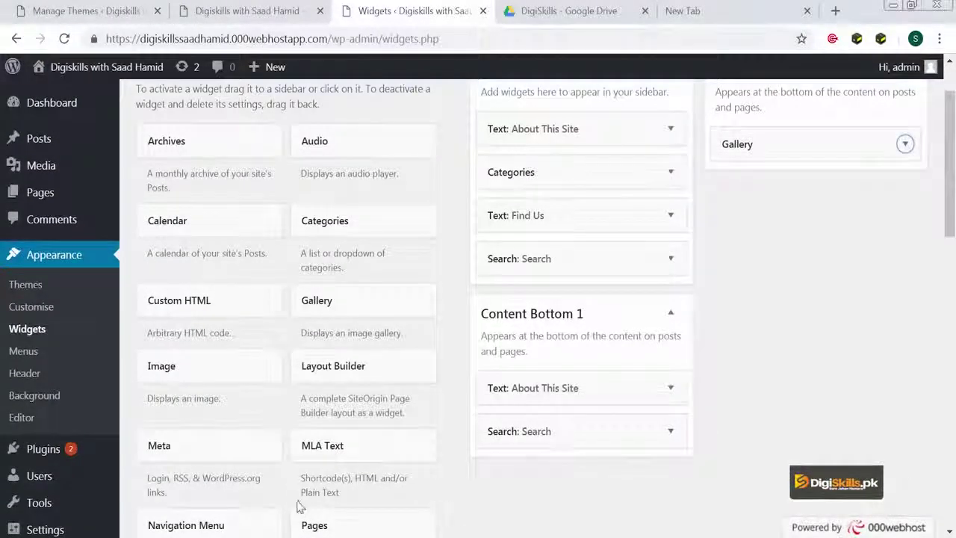
pyautogui.scroll(1, 366, 467)
pyautogui.moveTo(195, 303); pyautogui.dragTo(605, 217)
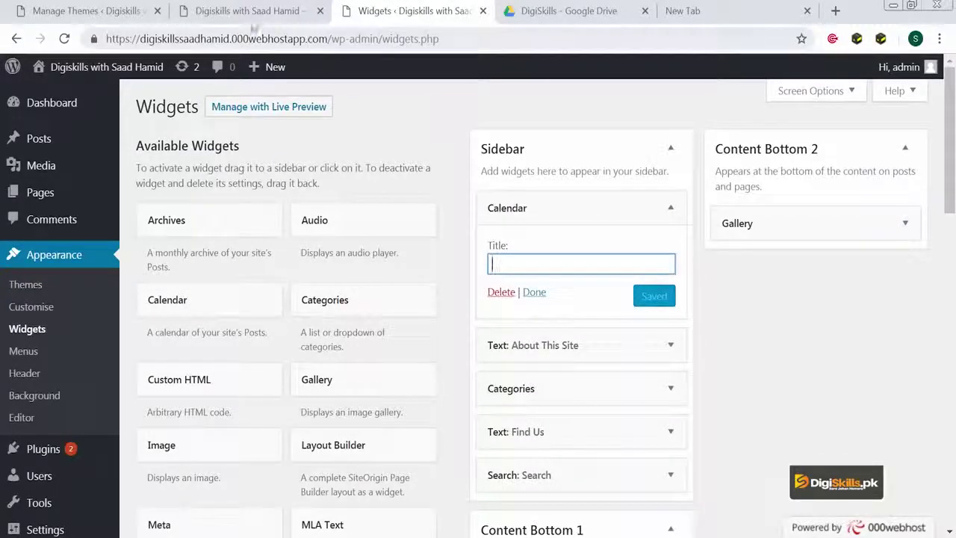
pyautogui.click(251, 15)
pyautogui.click(240, 36)
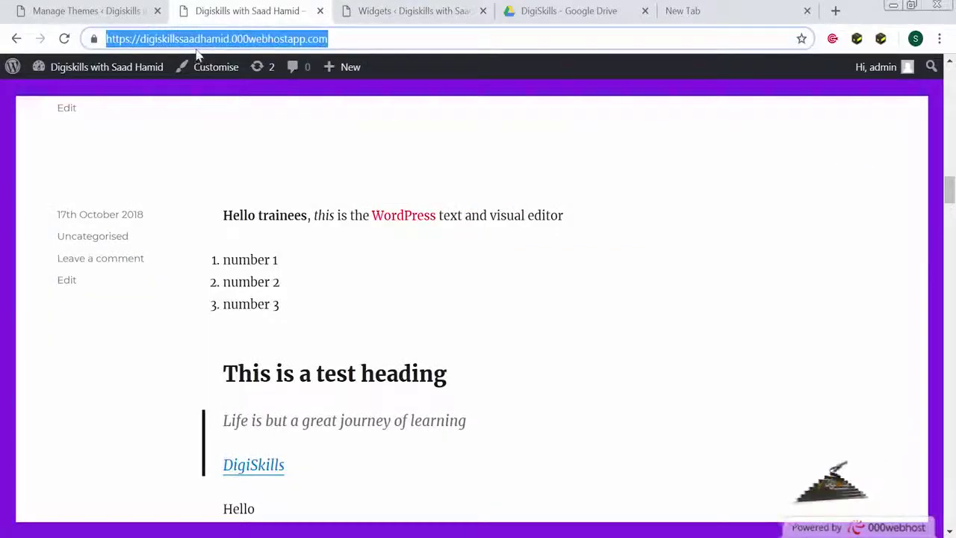
pyautogui.press('Return')
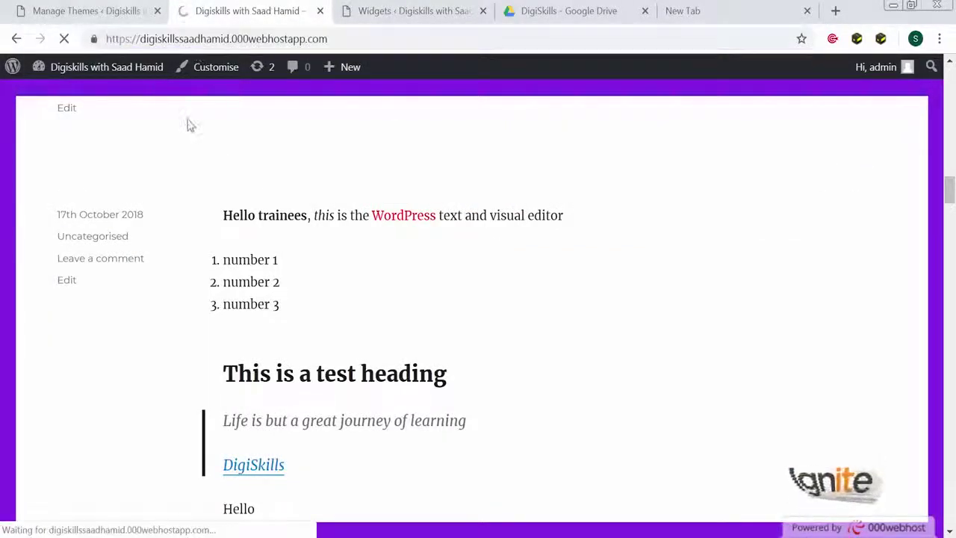
pyautogui.scroll(15, 234, 265)
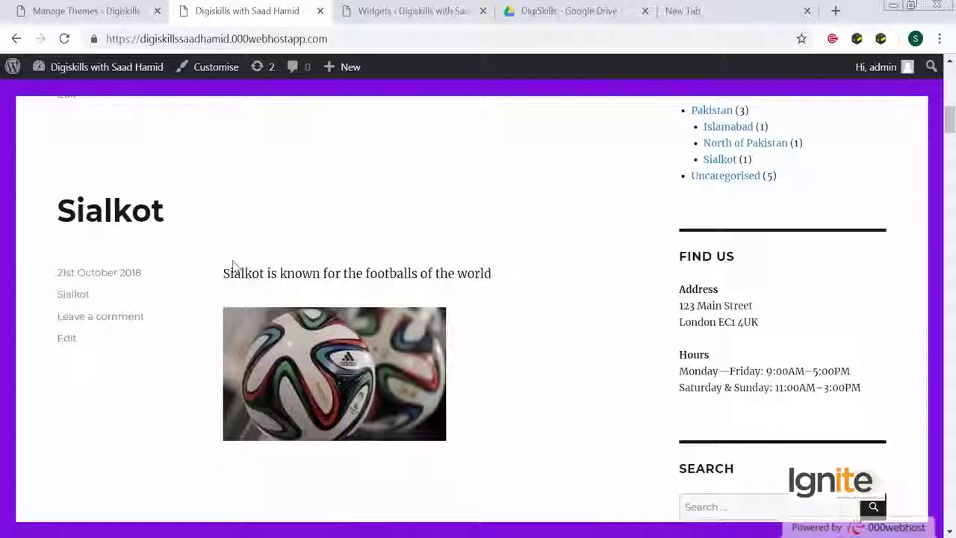
pyautogui.scroll(5, 233, 267)
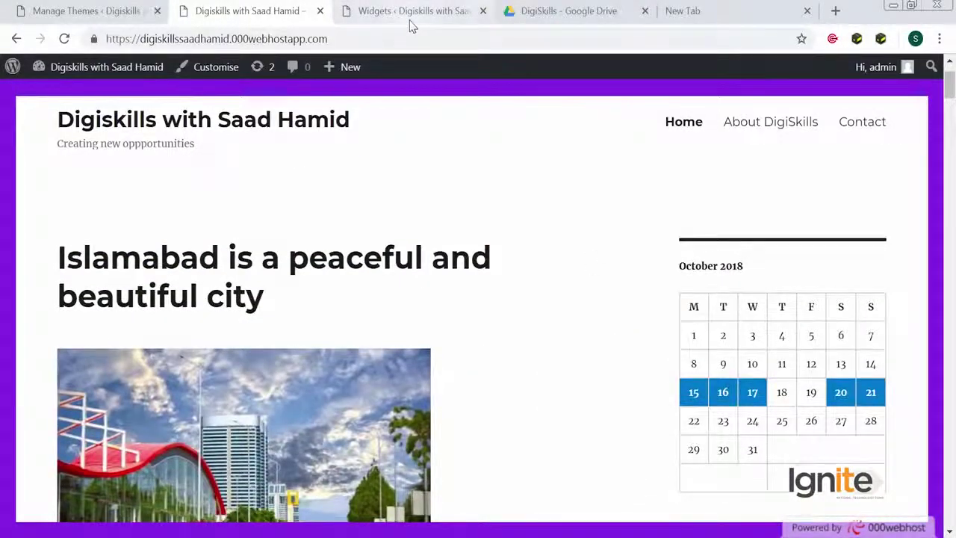
pyautogui.click(411, 16)
pyautogui.scroll(-2, 383, 369)
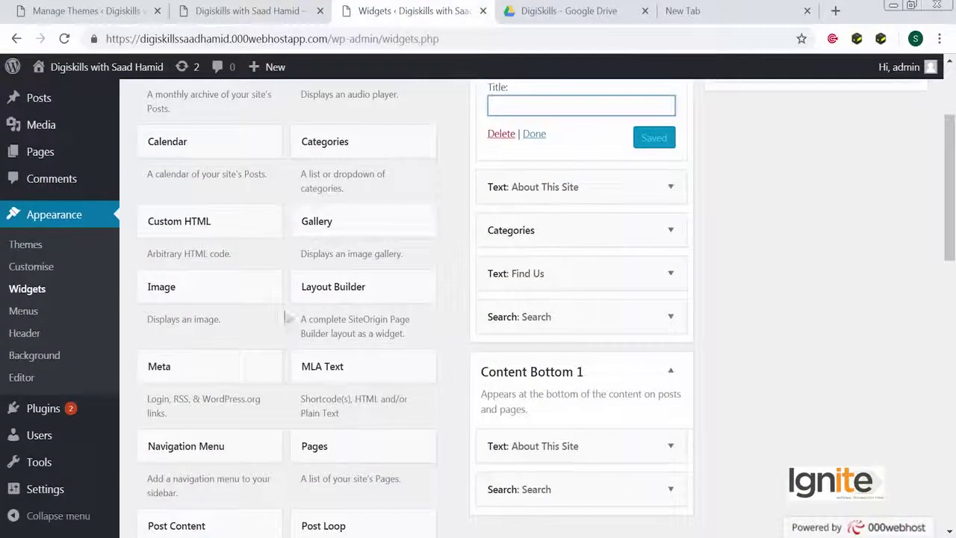
# Empty the Inactive Widgets list with Clear Inactive Widgets, leaving Calendar atop the Sidebar
pyautogui.moveTo(260, 288); pyautogui.dragTo(847, 209)
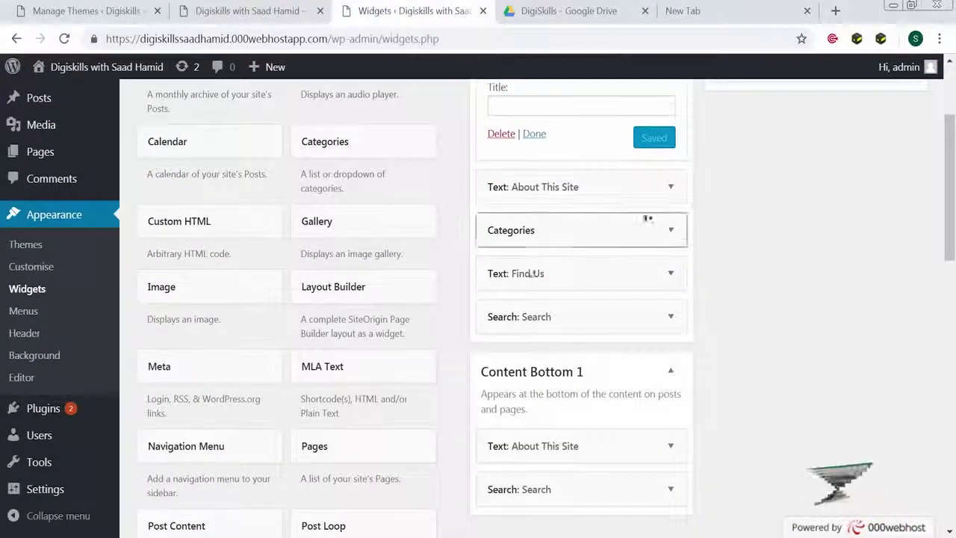
pyautogui.scroll(-2, 452, 328)
pyautogui.scroll(-5, 452, 329)
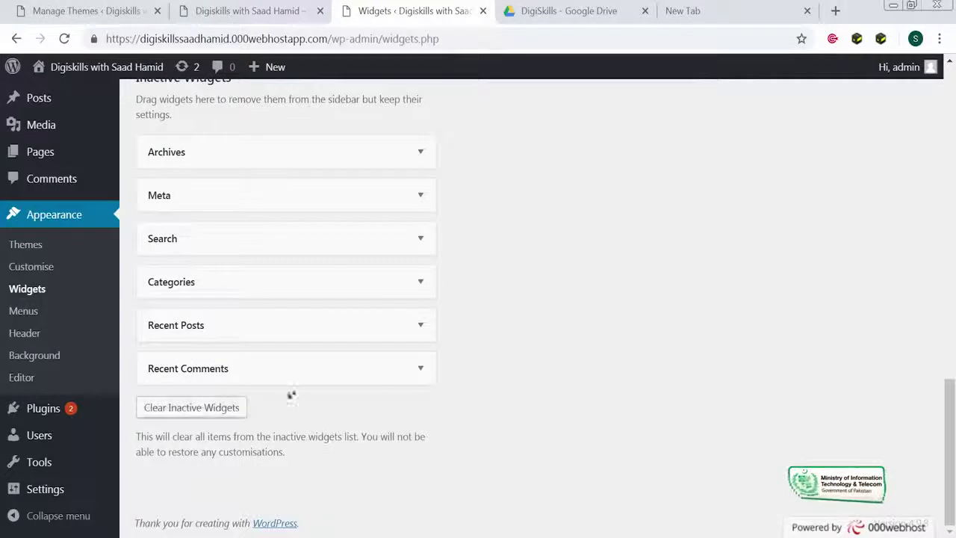
pyautogui.click(228, 414)
pyautogui.scroll(10, 229, 416)
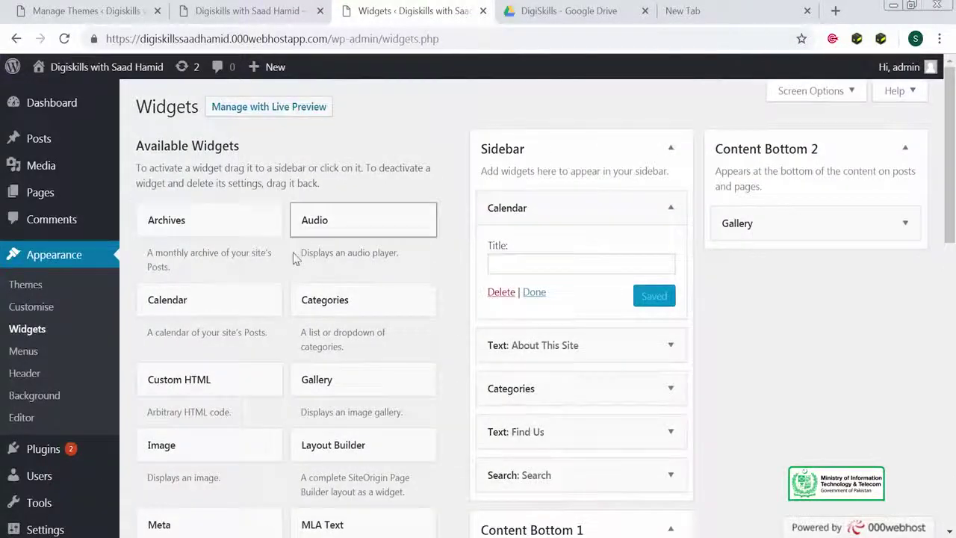
# Put an Image widget showing the mountain photo above Calendar in the Sidebar, then view the live site
pyautogui.moveTo(201, 448); pyautogui.dragTo(650, 246)
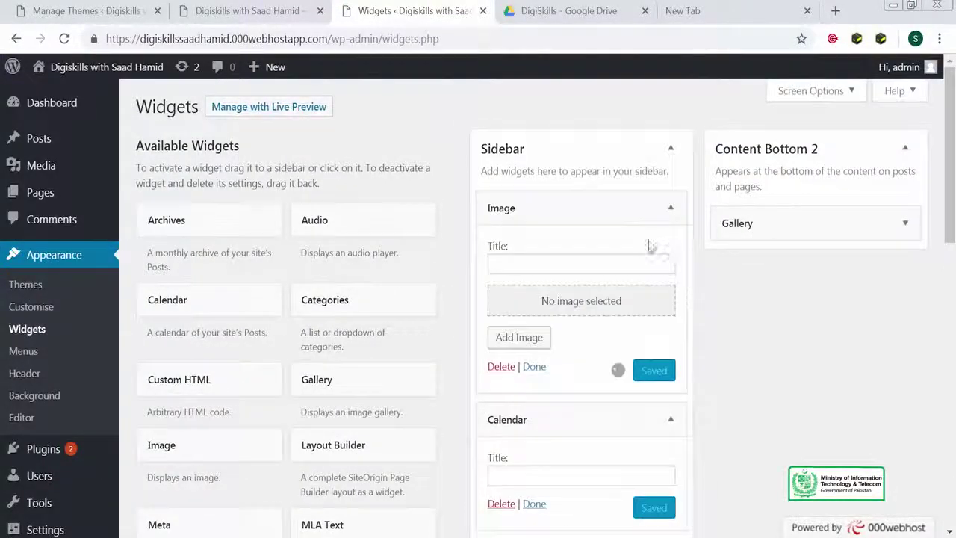
pyautogui.click(595, 306)
pyautogui.click(329, 272)
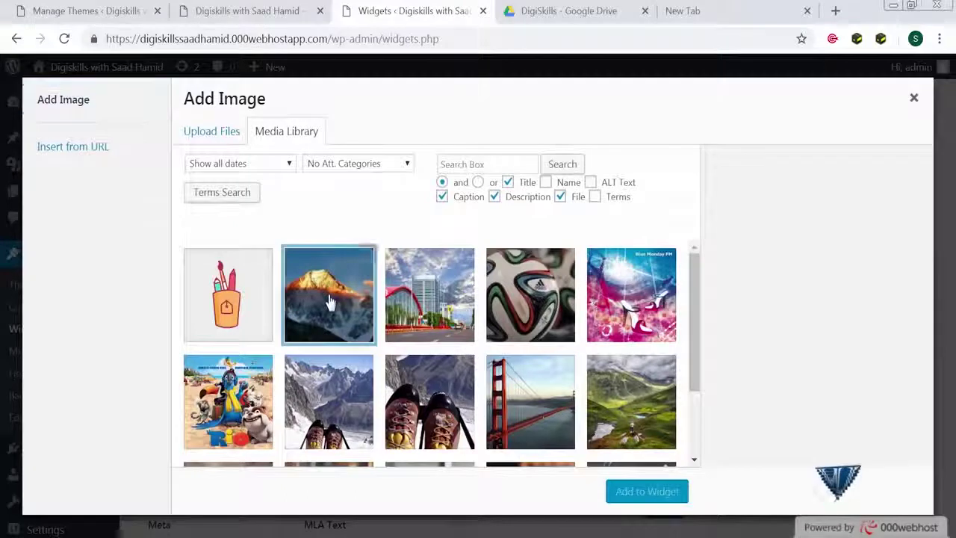
pyautogui.click(620, 495)
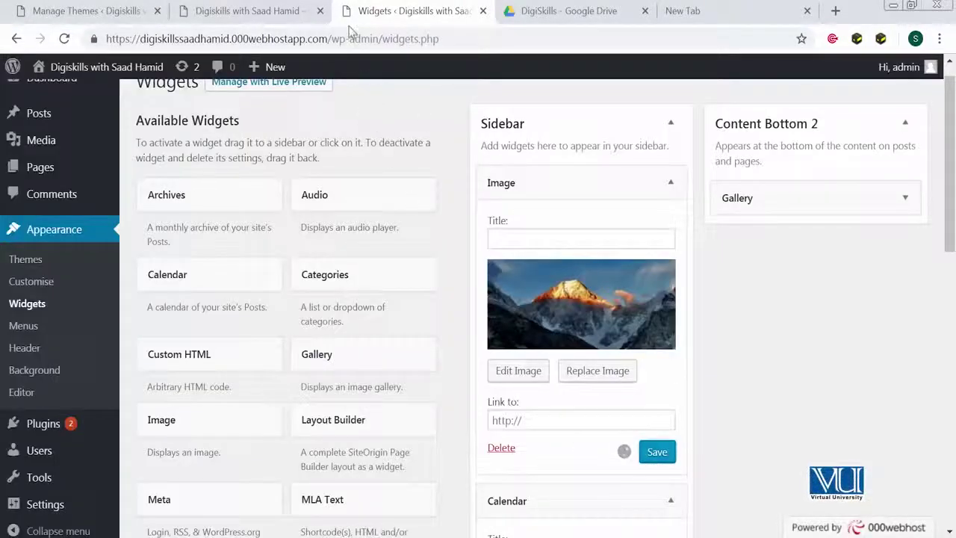
pyautogui.click(291, 12)
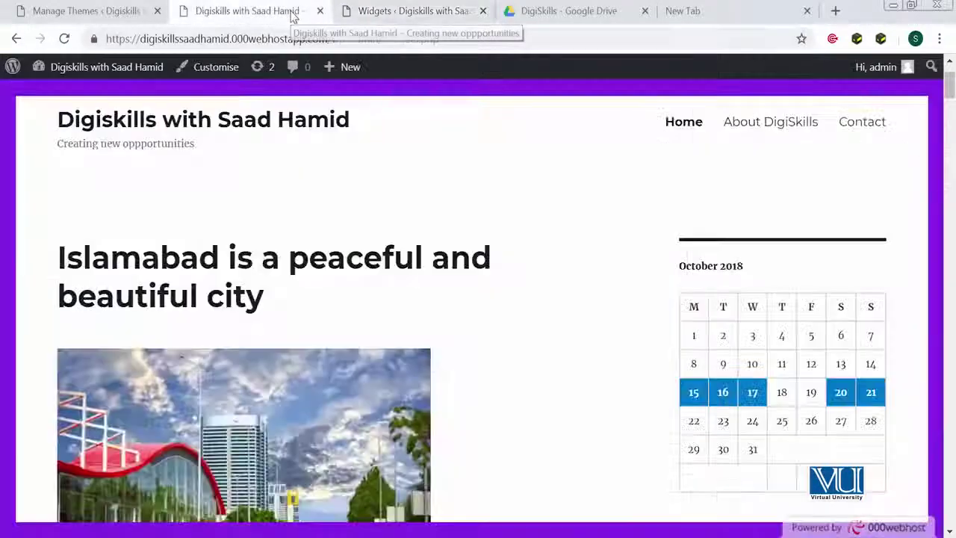
# Reload the live site to confirm the mountain photo above the October 2018 calendar, then return to Widgets
pyautogui.click(64, 38)
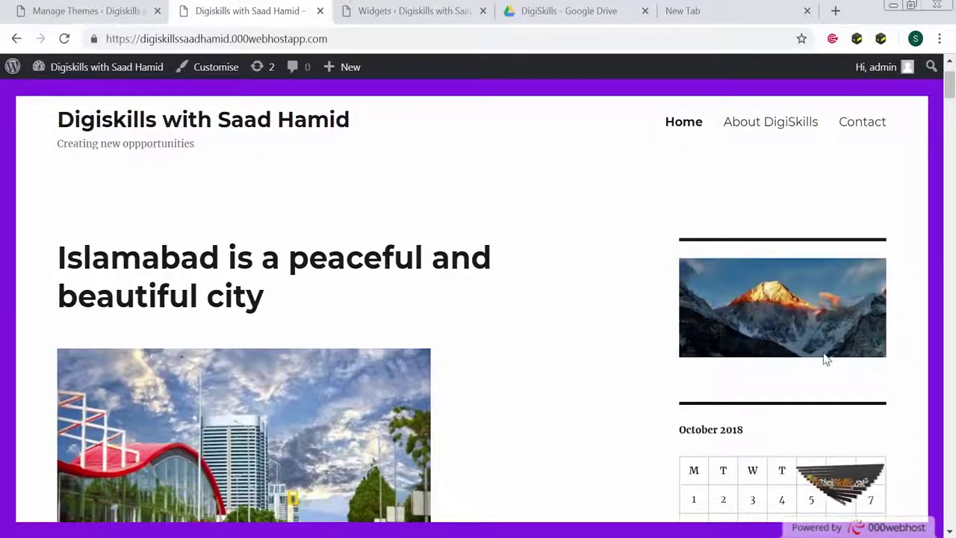
pyautogui.click(409, 11)
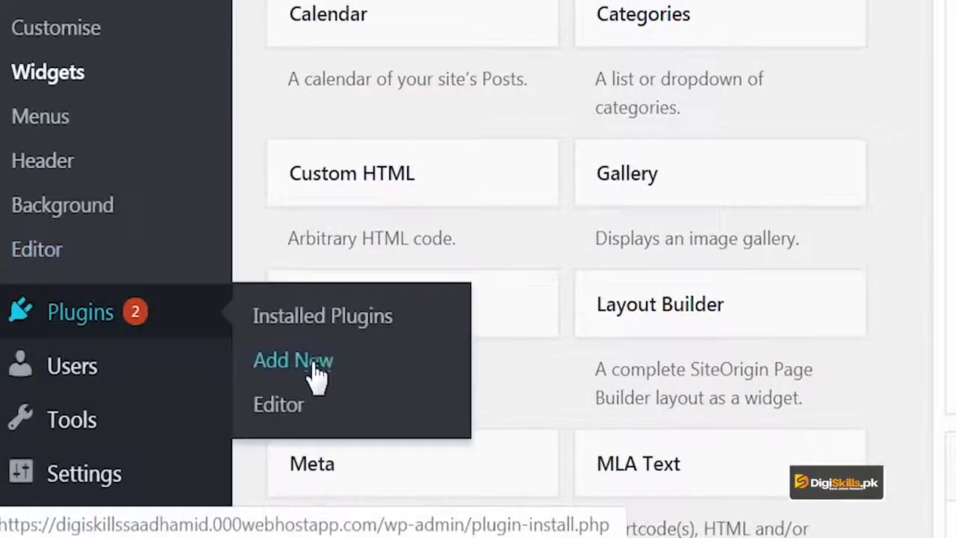
# Search for "widget" on the Plugins > Add New page
pyautogui.click(312, 368)
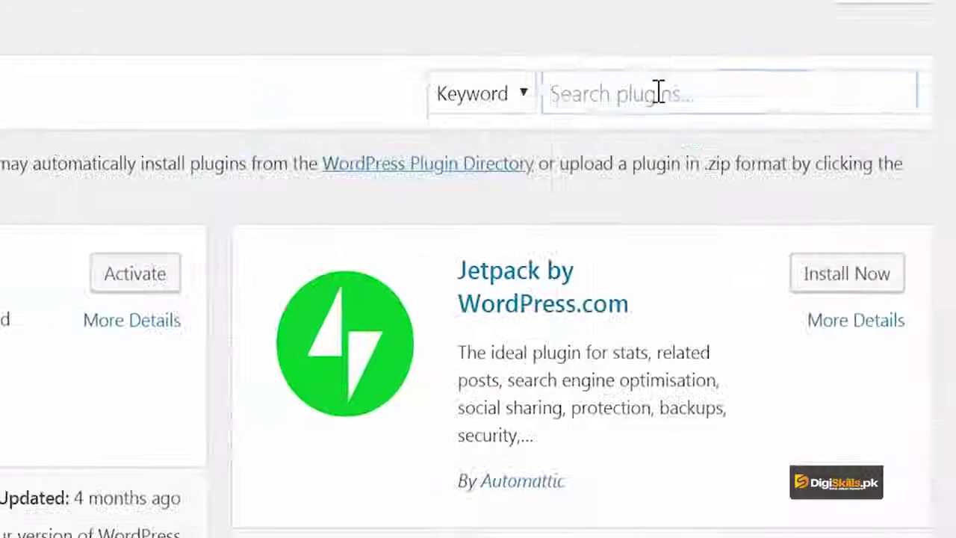
pyautogui.click(657, 92)
pyautogui.write('widget')
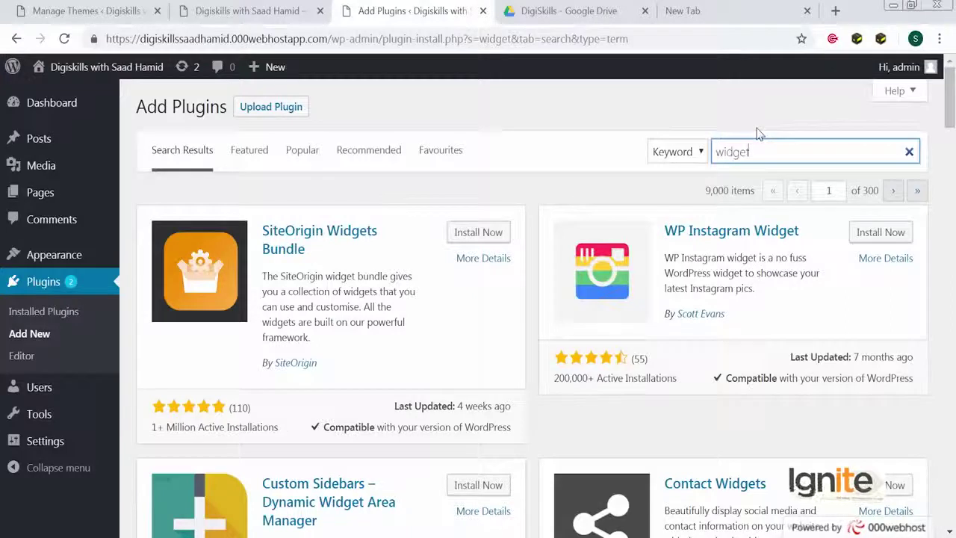
# Scroll through the widget plugin results, led by SiteOrigin Widgets Bundle and WP Instagram Widget
pyautogui.scroll(-1, 565, 416)
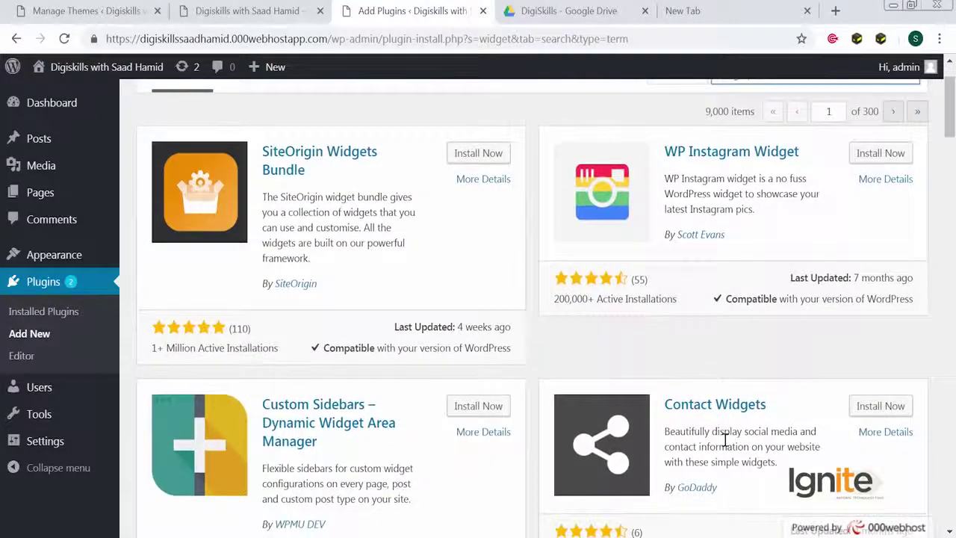
pyautogui.scroll(-2, 724, 440)
pyautogui.scroll(3, 710, 305)
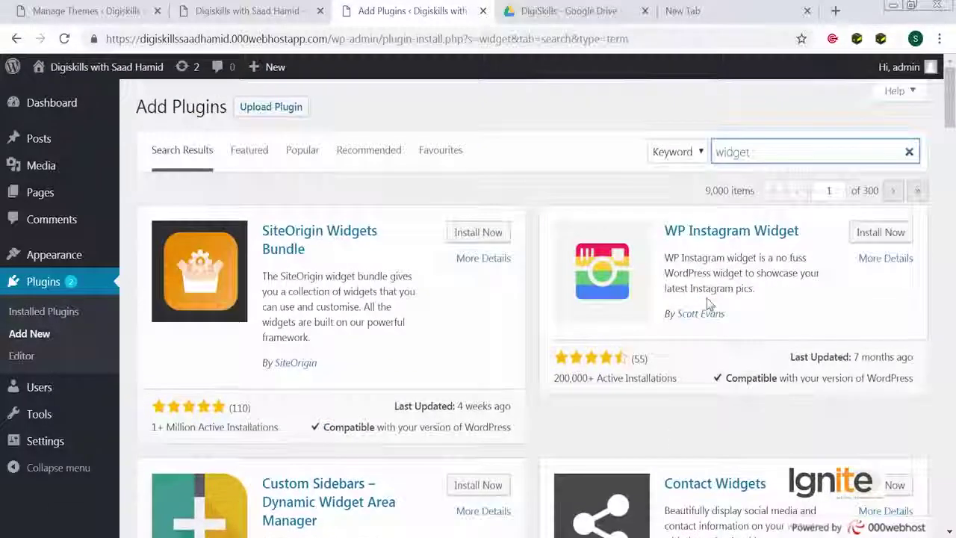
pyautogui.scroll(-6, 710, 295)
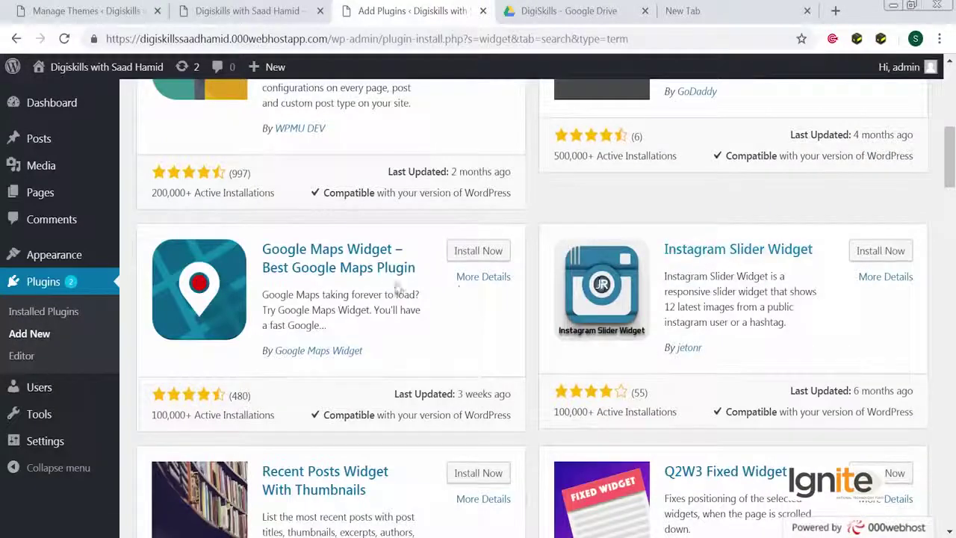
pyautogui.scroll(-3, 396, 285)
pyautogui.scroll(-2, 394, 282)
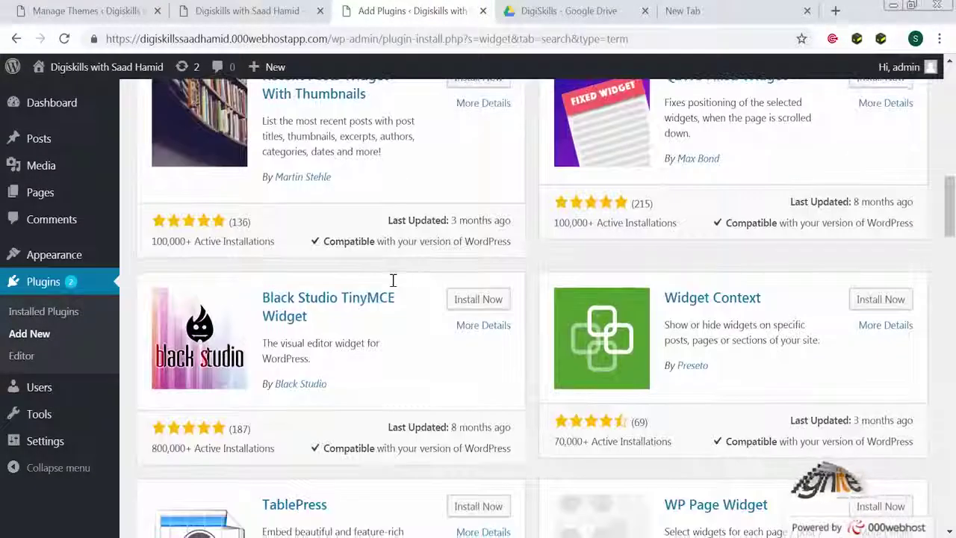
pyautogui.scroll(-4, 393, 283)
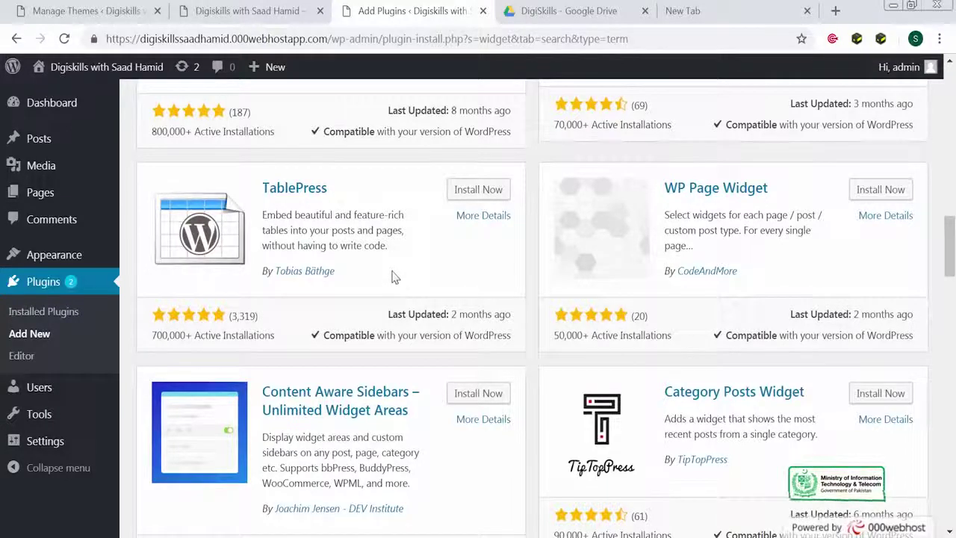
pyautogui.scroll(-4, 396, 274)
pyautogui.scroll(-3, 396, 272)
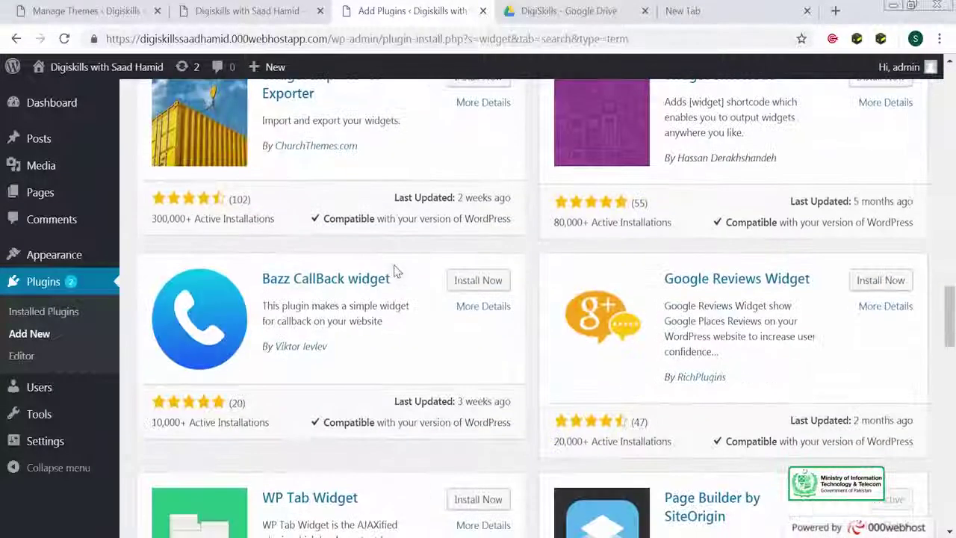
pyautogui.scroll(11, 395, 270)
pyautogui.scroll(6, 394, 273)
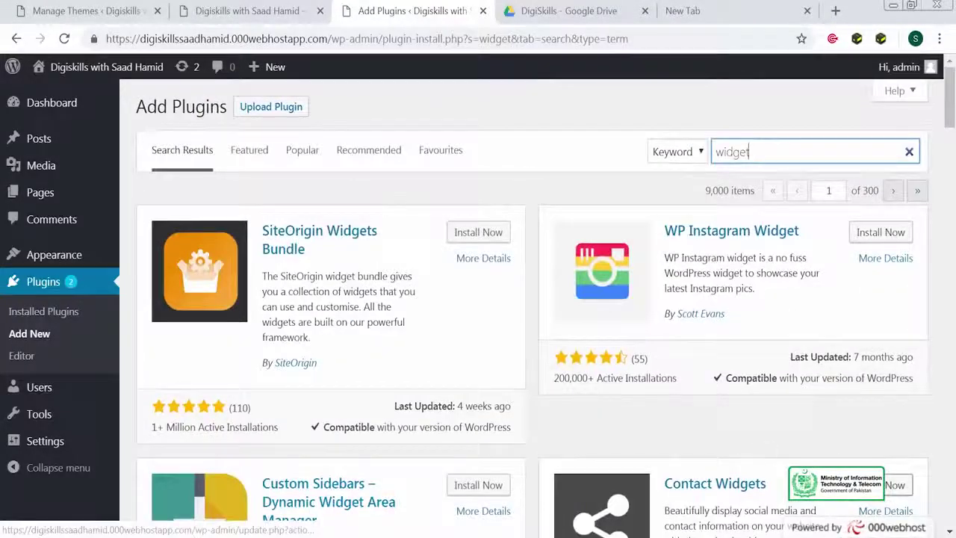
# Install and activate the GoDaddy Contact Widgets plugin, then return to Appearance > Widgets
pyautogui.click(889, 484)
pyautogui.scroll(-3, 771, 445)
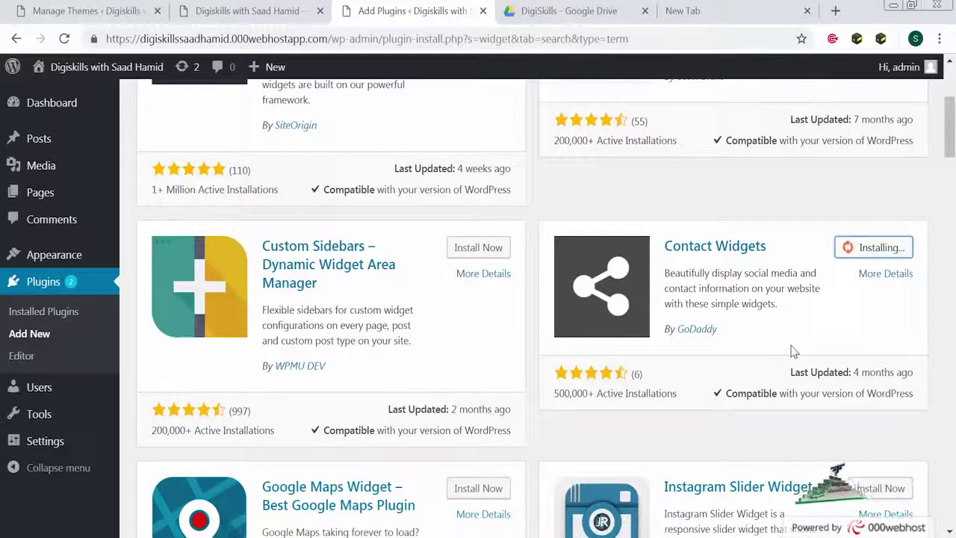
pyautogui.click(745, 257)
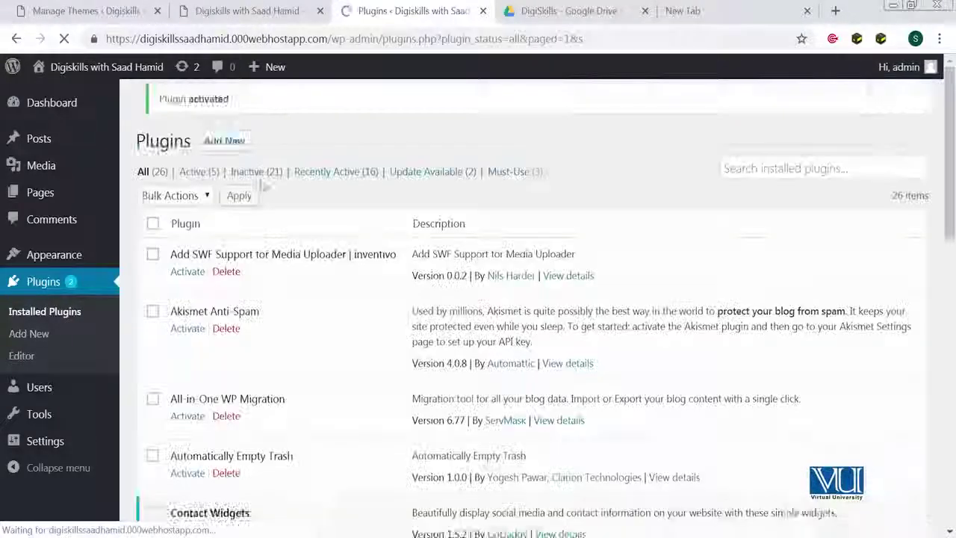
pyautogui.moveTo(45, 254)
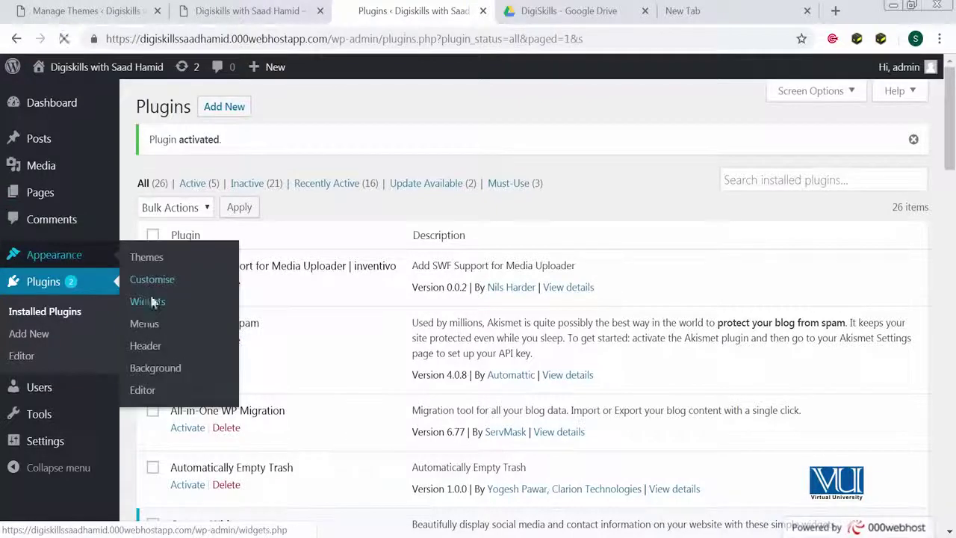
pyautogui.click(152, 301)
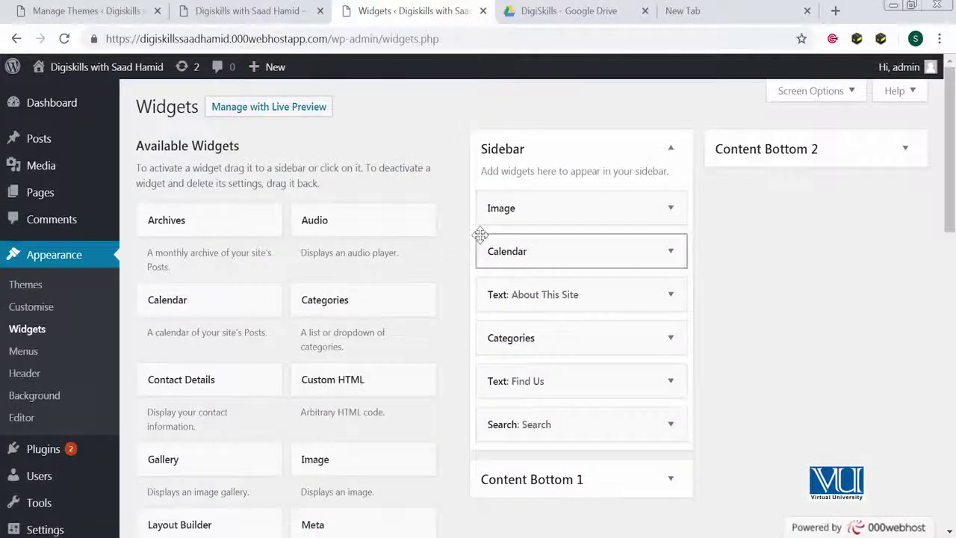
# Add a Contact Details widget to the Sidebar above the Image widget
pyautogui.scroll(-1, 262, 331)
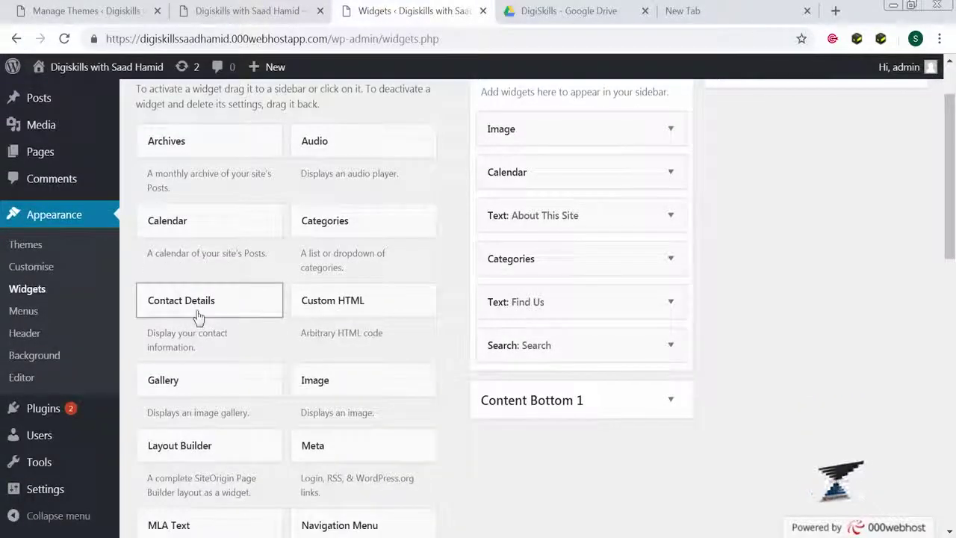
pyautogui.scroll(1, 198, 317)
pyautogui.moveTo(184, 380); pyautogui.dragTo(601, 217)
# Title the widget 'This my title', enter a phone number and e-mail, save, and reload the live site
pyautogui.scroll(-1, 571, 191)
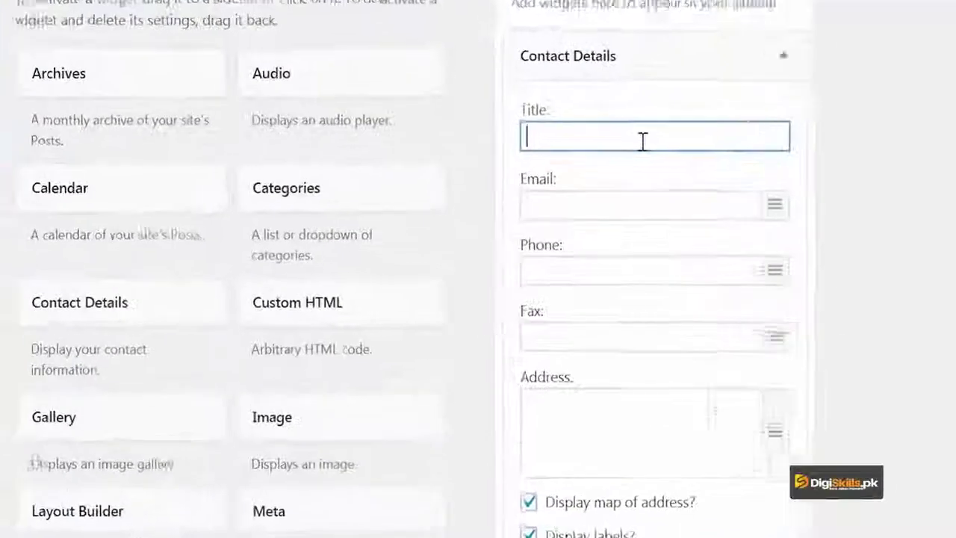
pyautogui.write('T')
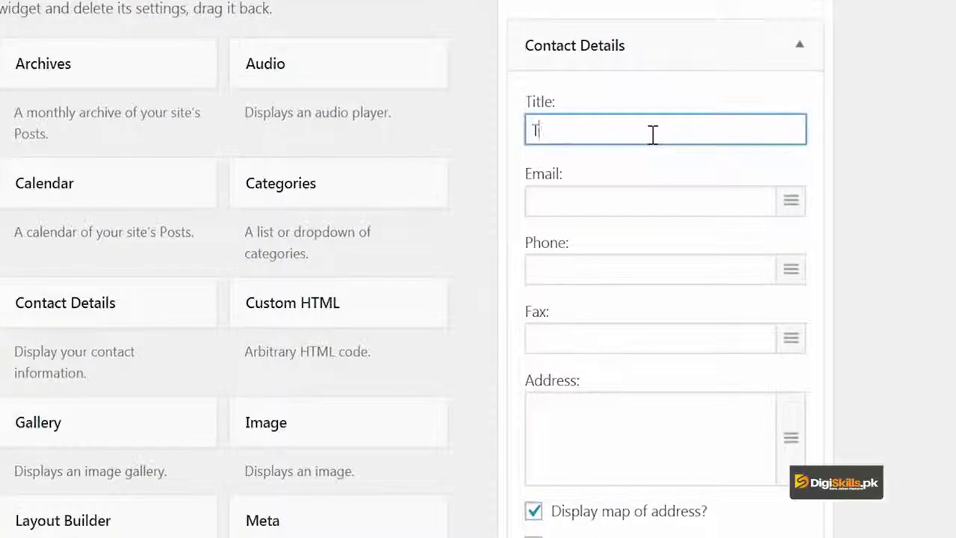
pyautogui.press('Tab')
pyautogui.press('Tab')
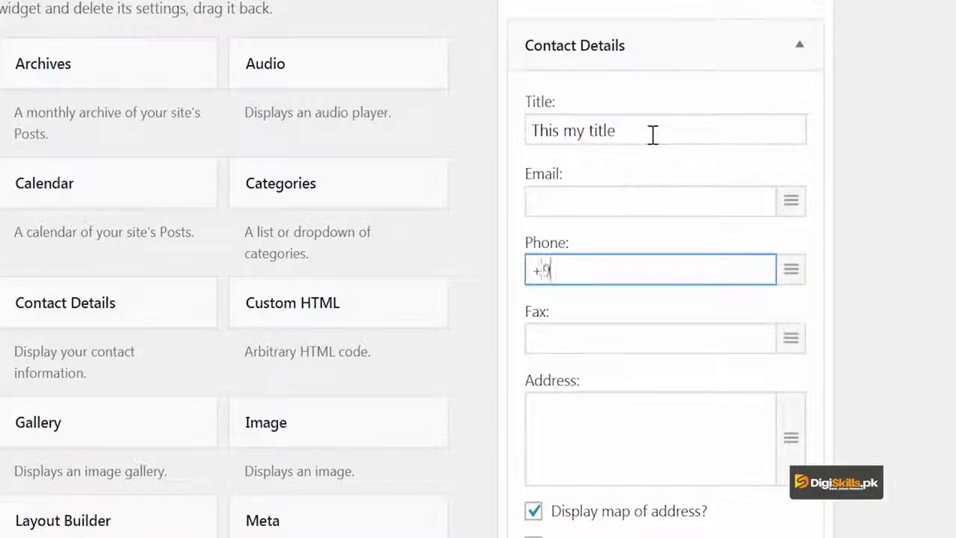
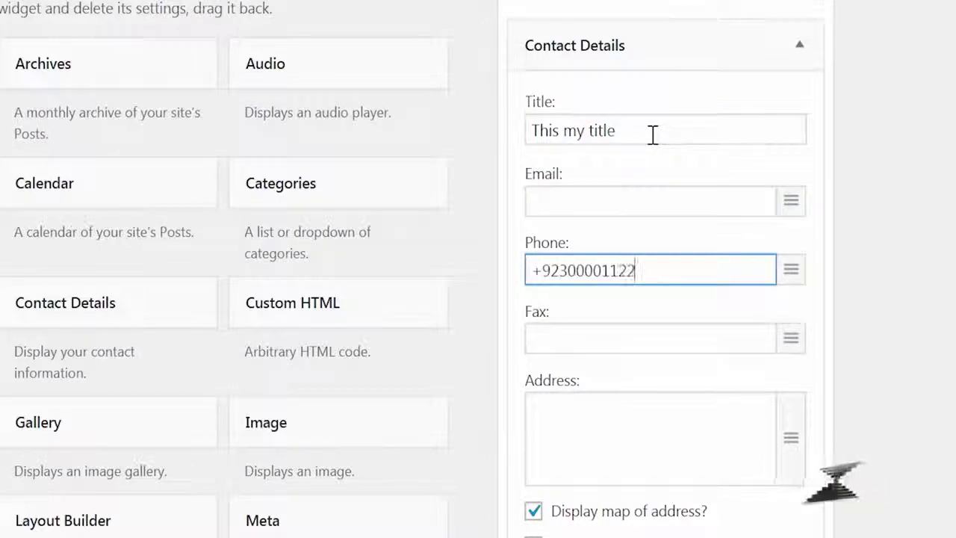
pyautogui.click(541, 192)
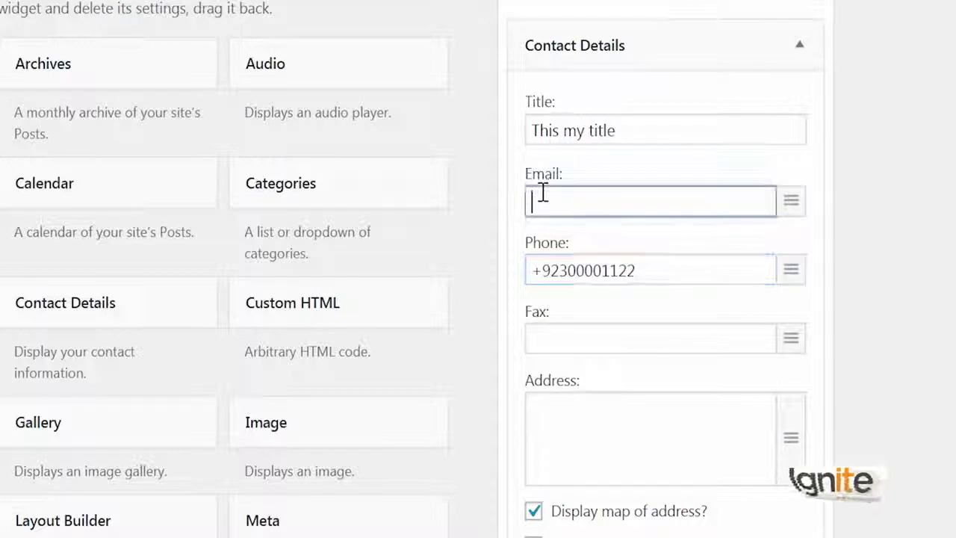
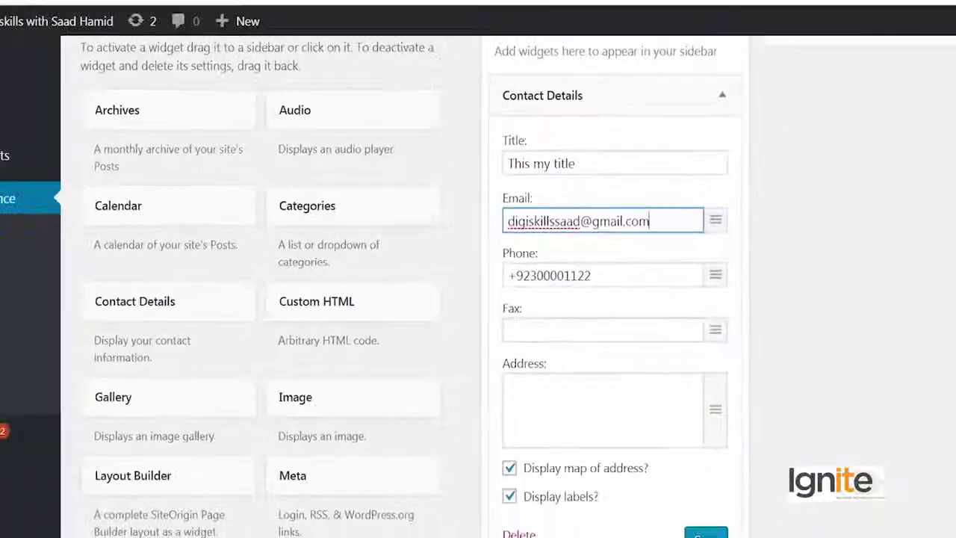
pyautogui.click(655, 499)
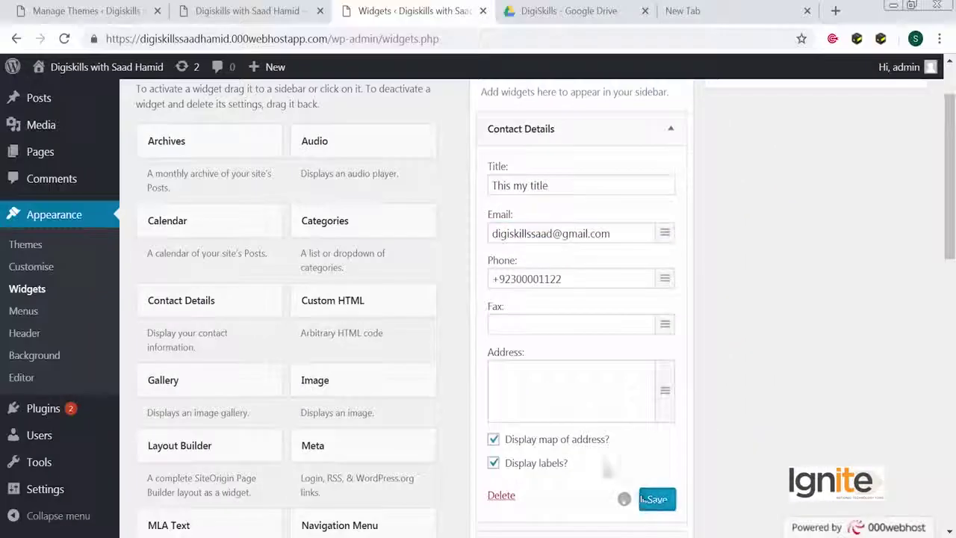
pyautogui.click(258, 10)
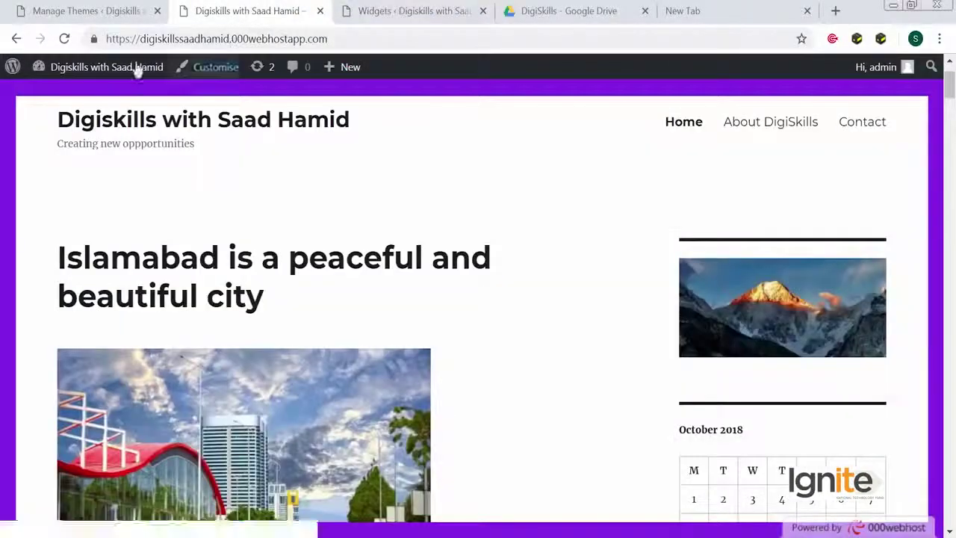
pyautogui.click(64, 39)
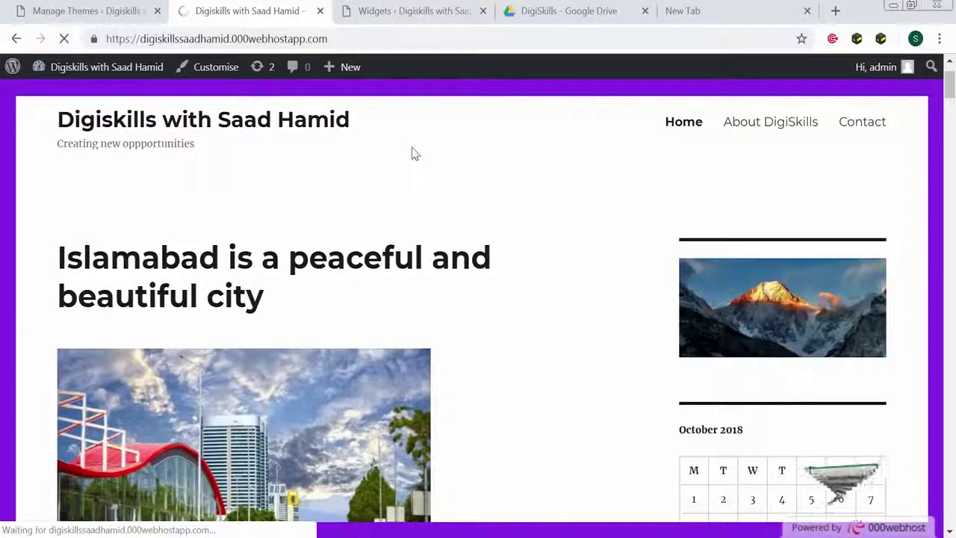